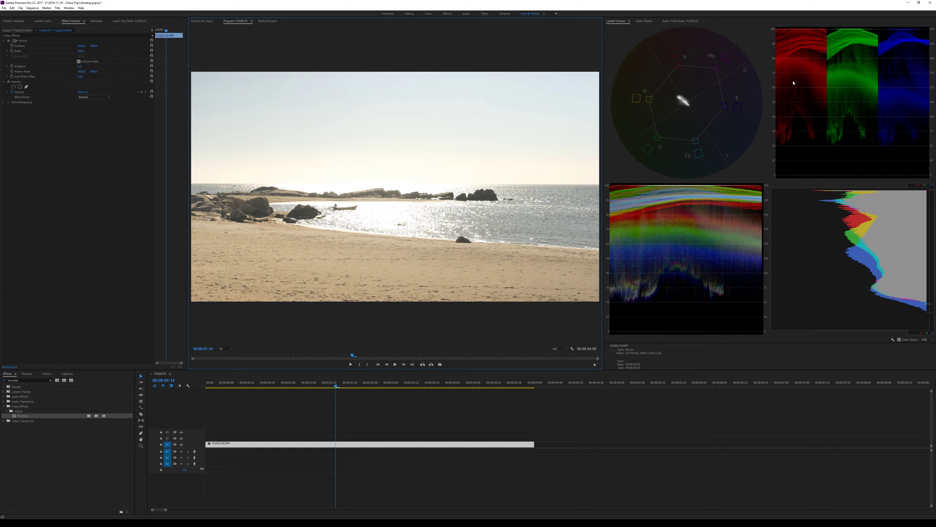
Open the Lumetri Scopes display settings menu
{"action": "left_click", "coordinate": [894, 340]}
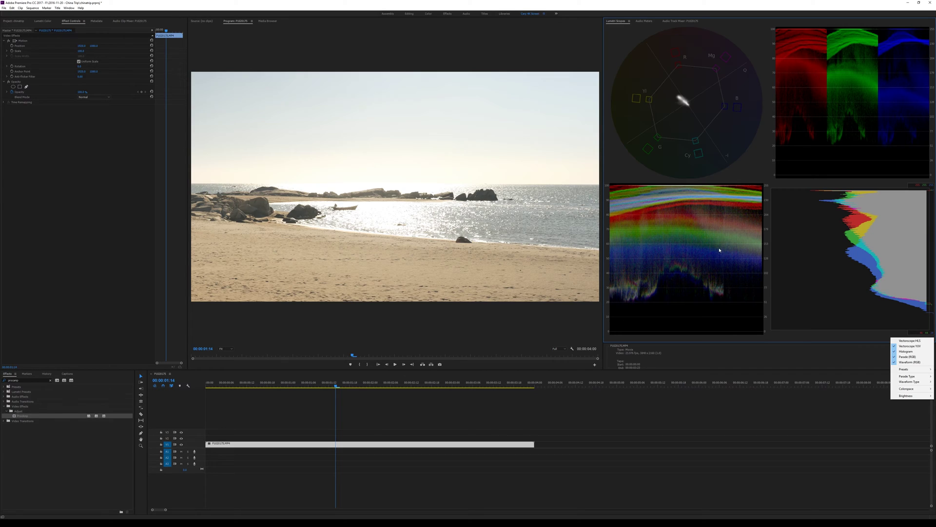
Set the waveform type to grayscale Luma and turn off Clamp Signal in the scope settings
{"action": "left_click", "coordinate": [696, 233]}
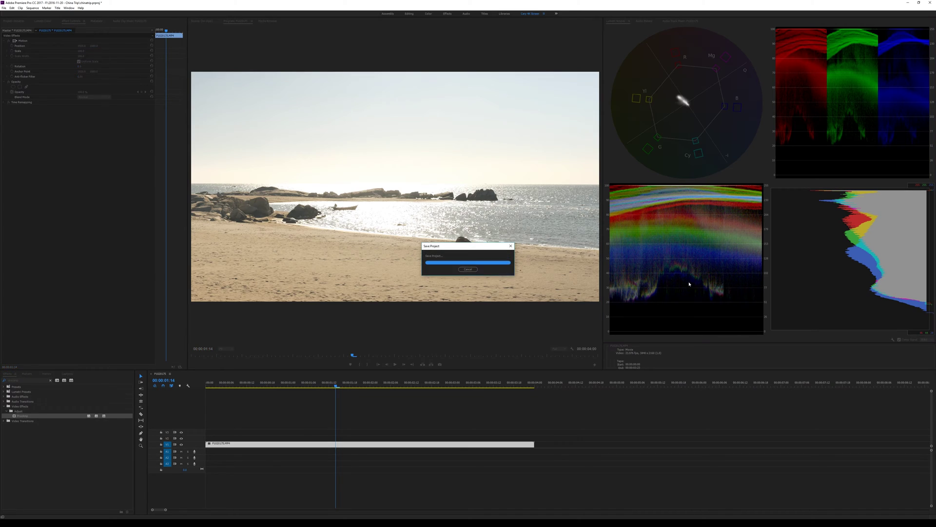
{"action": "left_click", "coordinate": [893, 340]}
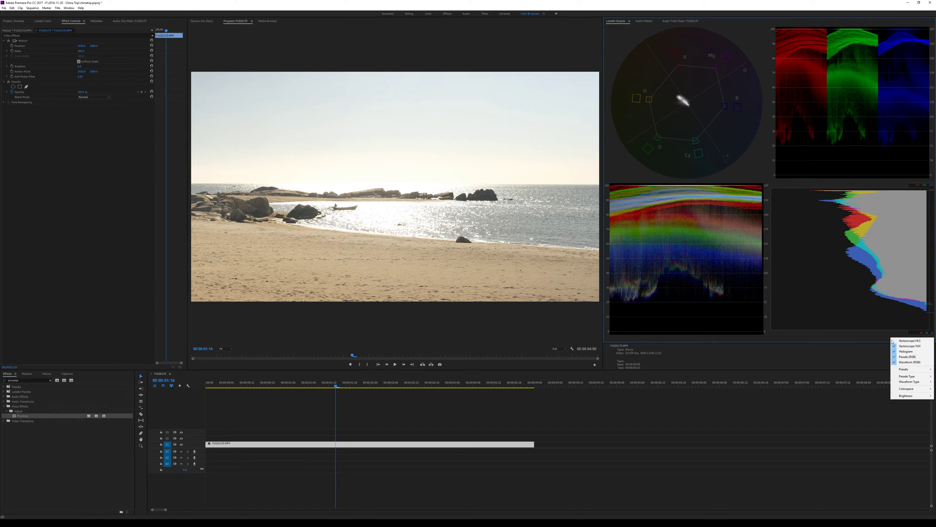
{"action": "mouse_move", "coordinate": [904, 380]}
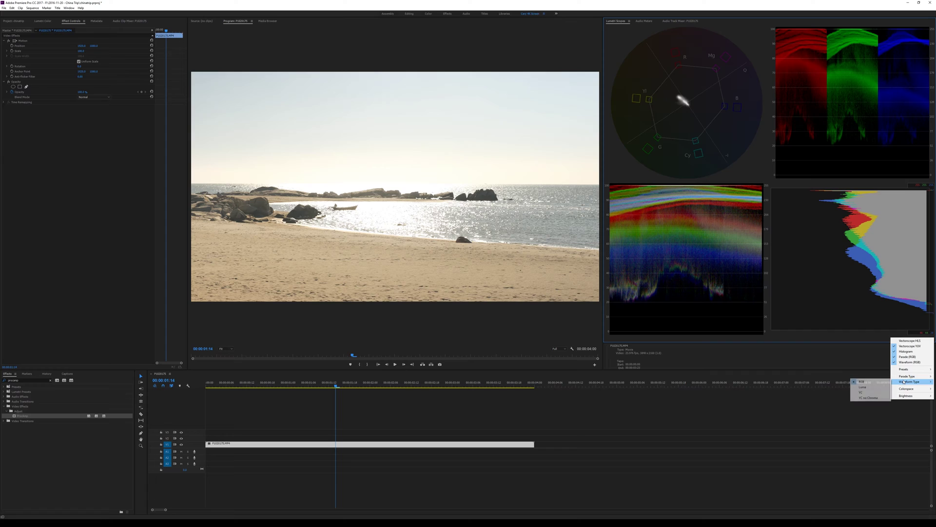
{"action": "left_click", "coordinate": [862, 388]}
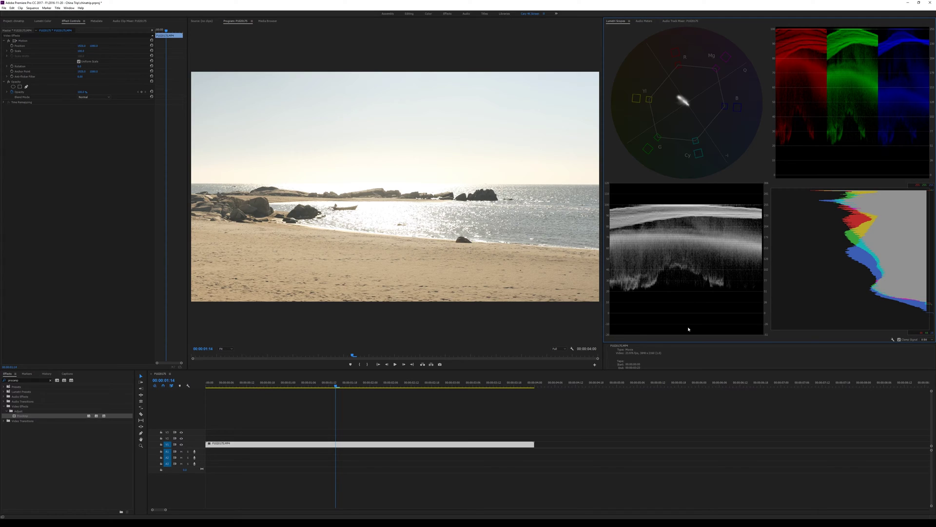
{"action": "left_click", "coordinate": [898, 340]}
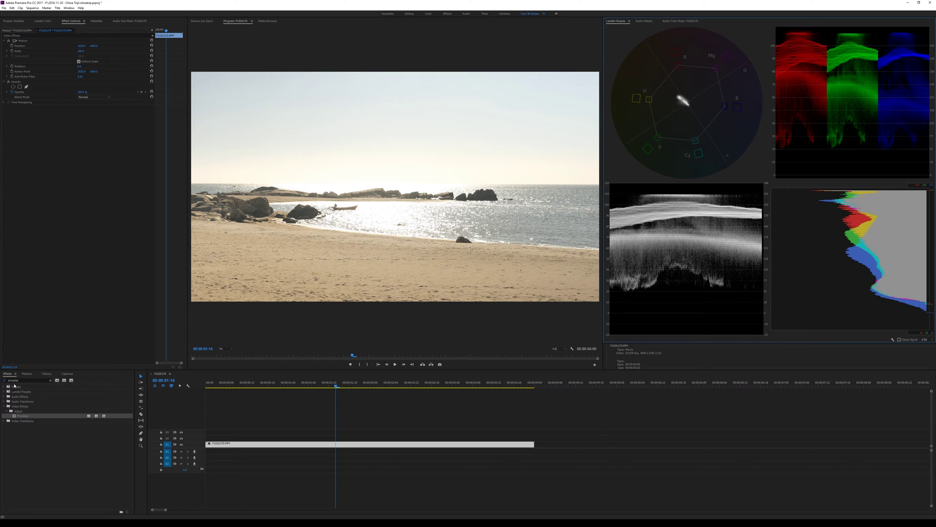
Clear the 'procamp' effects search and switch to the Lumetri Color panel
{"action": "left_click", "coordinate": [50, 381]}
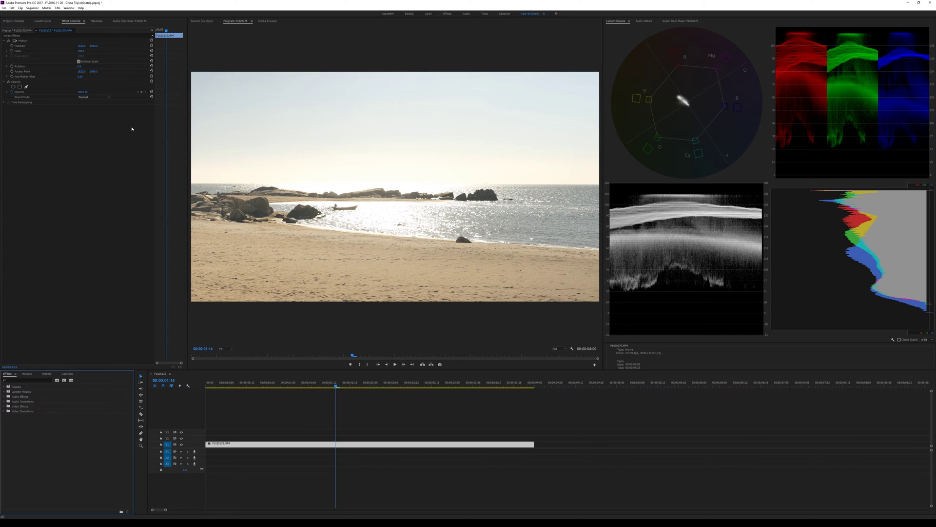
{"action": "left_click", "coordinate": [46, 22]}
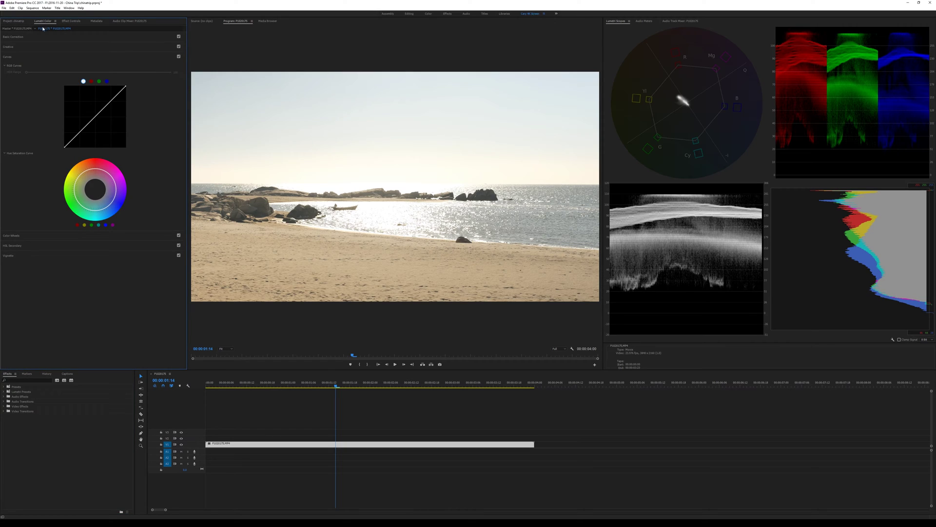
In Basic Correction, trial lowering Whites, Highlights (-100) and Exposure (-0.2), resetting each to 0
{"action": "left_click", "coordinate": [25, 38]}
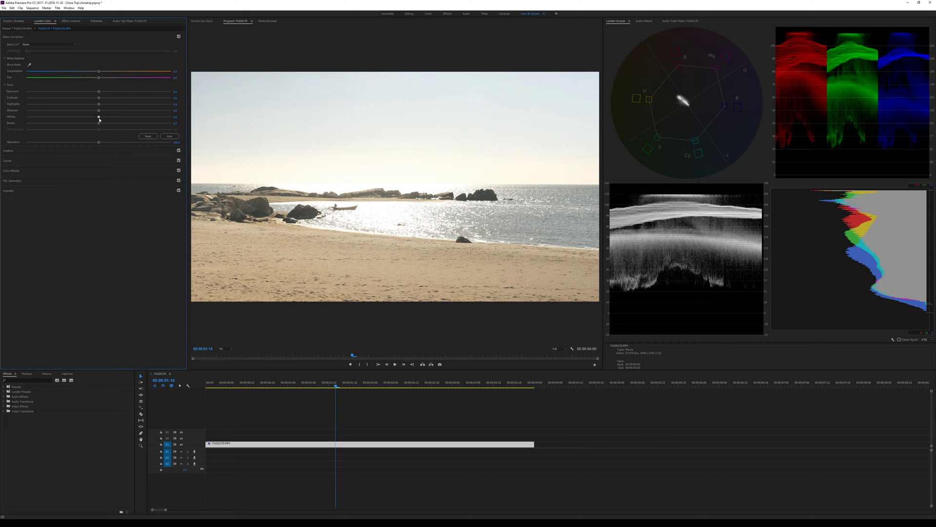
{"action": "left_click_drag", "start_coordinate": [98, 119], "coordinate": [63, 122]}
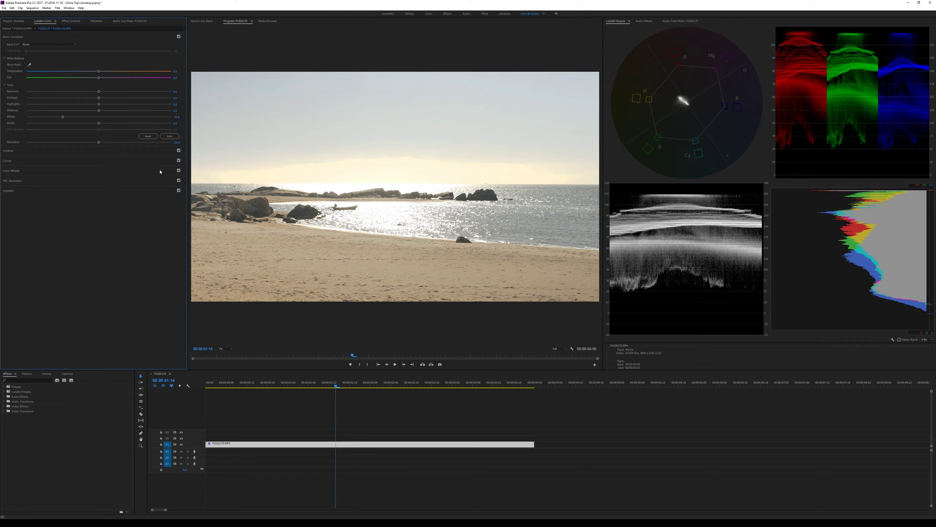
{"action": "left_click_drag", "start_coordinate": [62, 118], "coordinate": [13, 119]}
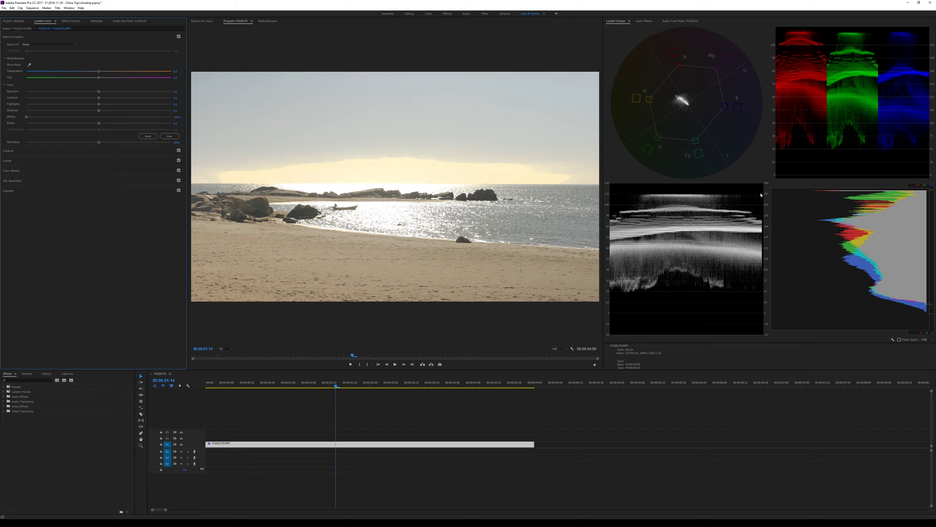
{"action": "double_click", "coordinate": [99, 118]}
{"action": "mouse_move", "coordinate": [99, 105]}
{"action": "left_mouse_down"}
{"action": "mouse_move", "coordinate": [4, 113]}
{"action": "mouse_move", "coordinate": [98, 109]}
{"action": "left_mouse_up"}
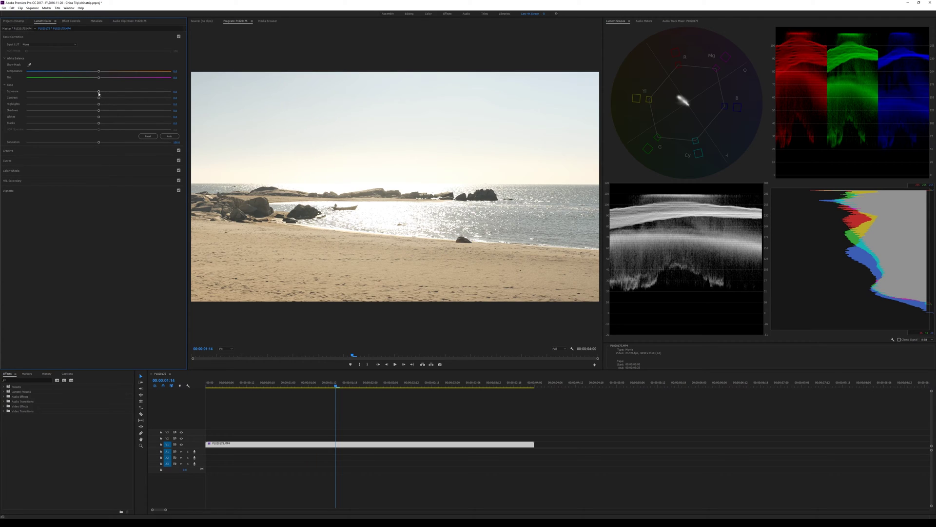
{"action": "left_click_drag", "start_coordinate": [99, 93], "coordinate": [75, 93]}
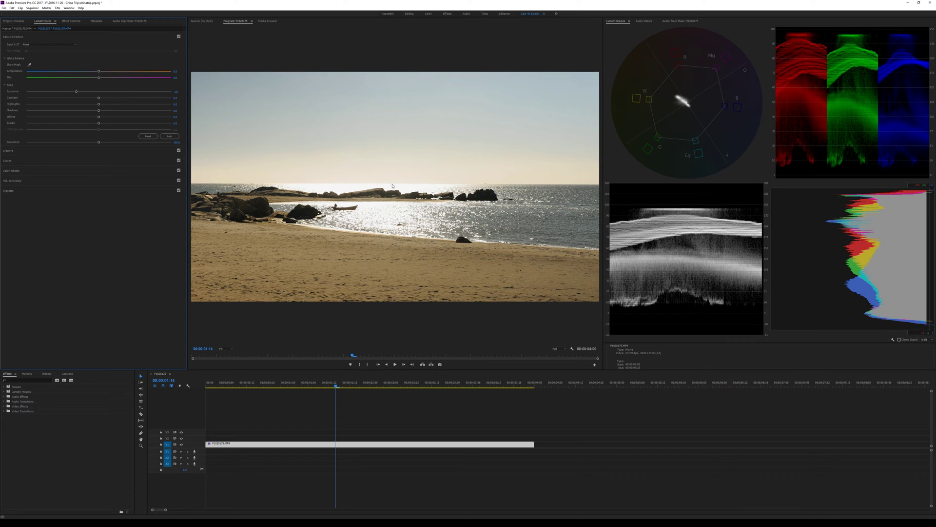
{"action": "double_click", "coordinate": [76, 92]}
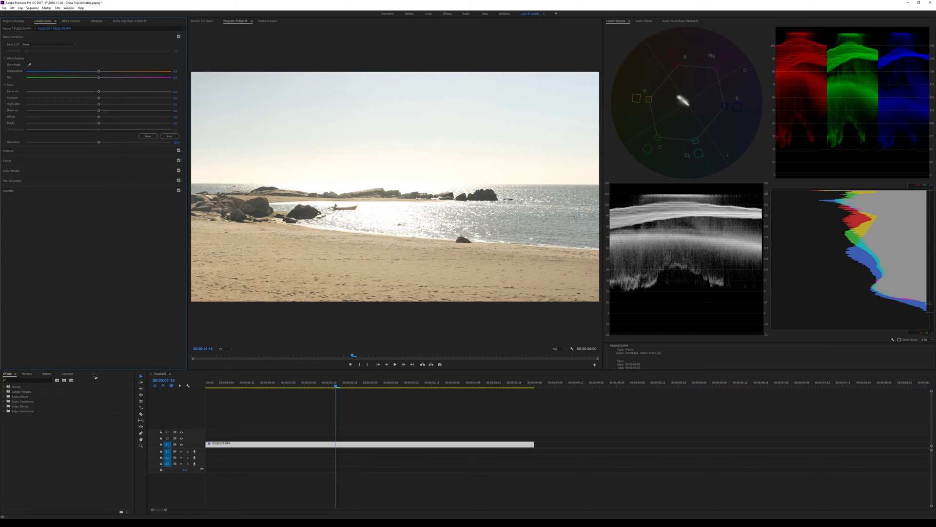
Apply the Levels effect from Video Effects > Adjust to the beach clip
{"action": "left_click", "coordinate": [18, 380]}
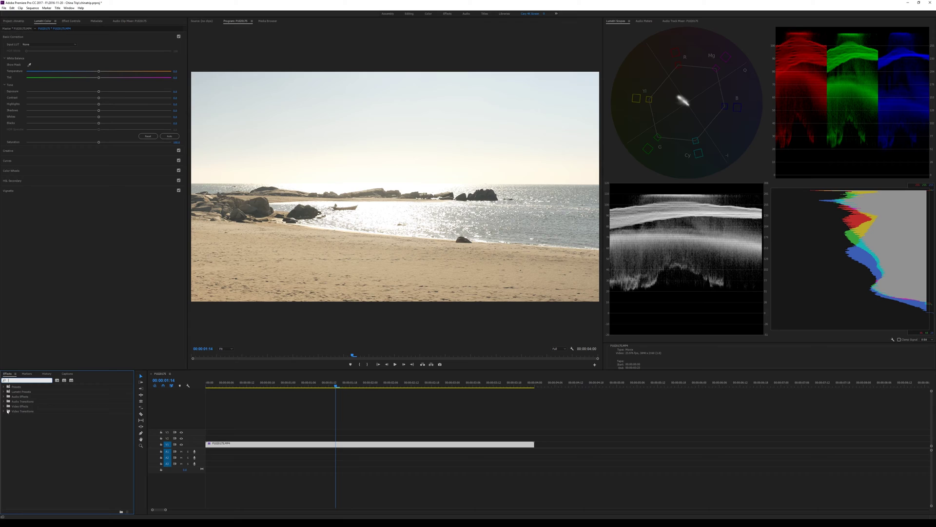
{"action": "left_click", "coordinate": [4, 407]}
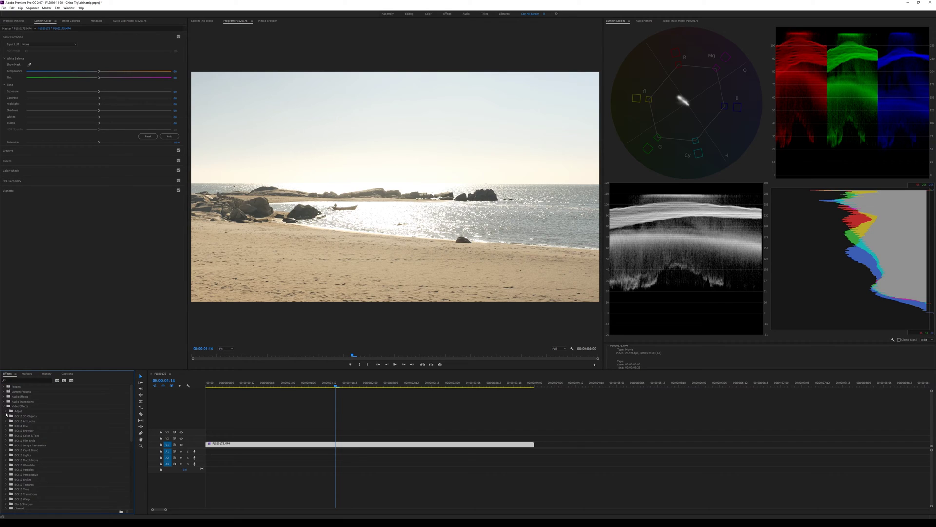
{"action": "left_click", "coordinate": [6, 412]}
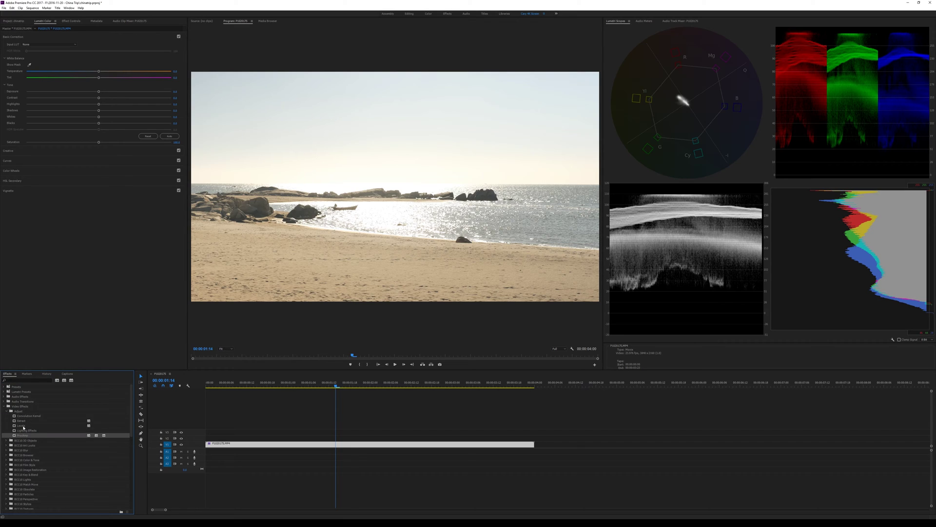
{"action": "left_click", "coordinate": [23, 426]}
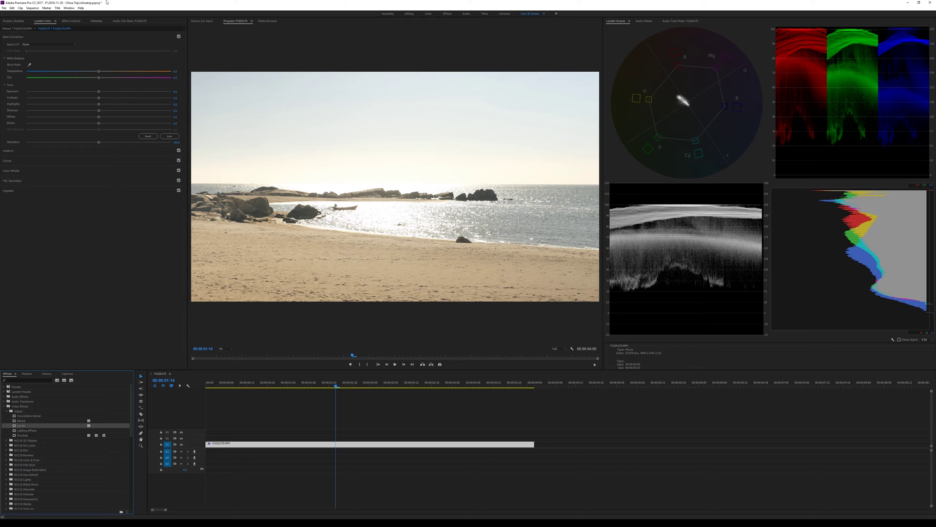
Remove the Levels effect from the clip again in Effect Controls
{"action": "left_click", "coordinate": [74, 22]}
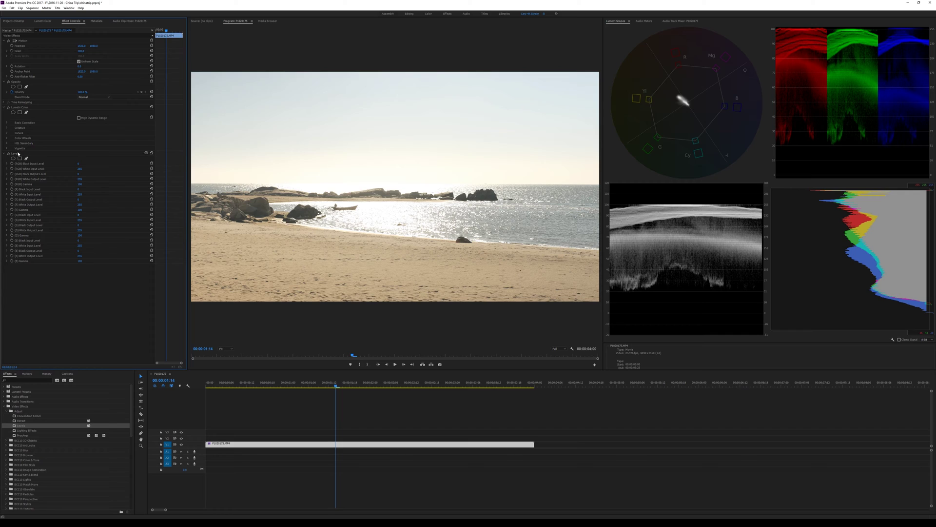
{"action": "left_click", "coordinate": [17, 154]}
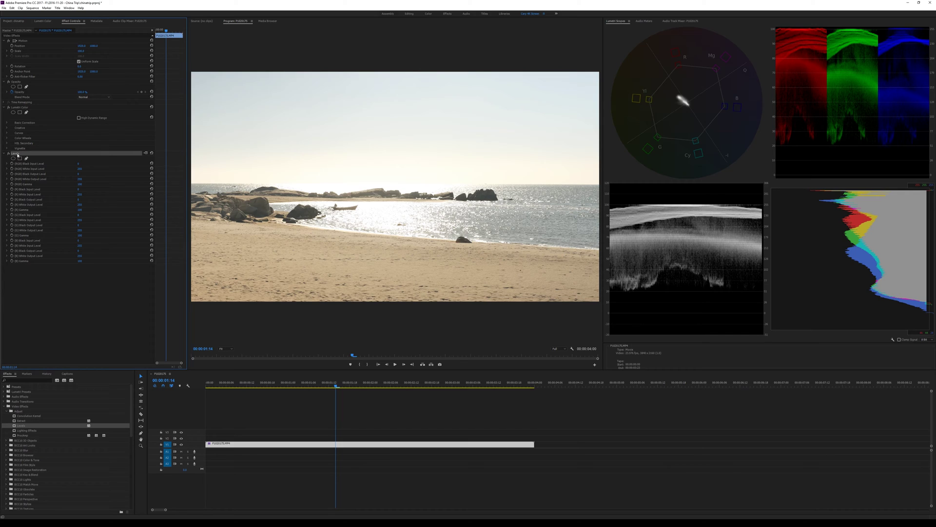
{"action": "key", "text": "Delete"}
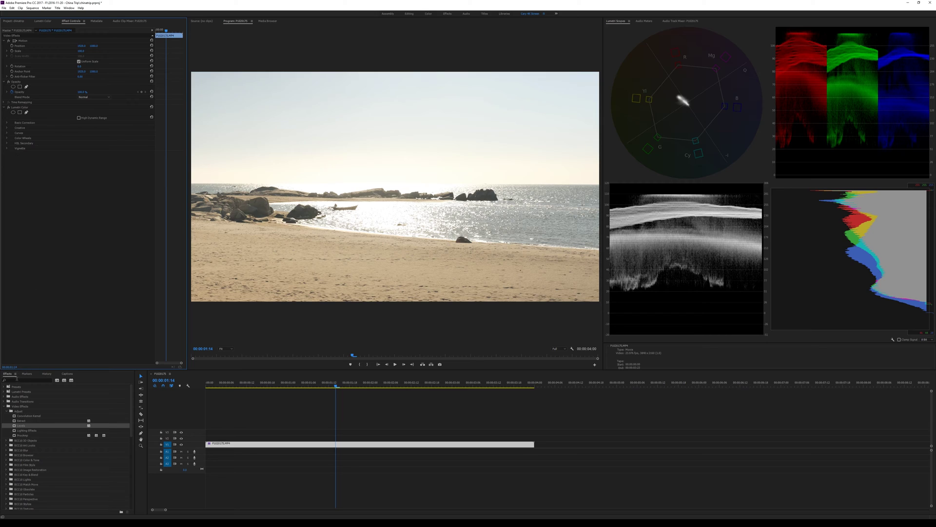
{"action": "left_click", "coordinate": [17, 379]}
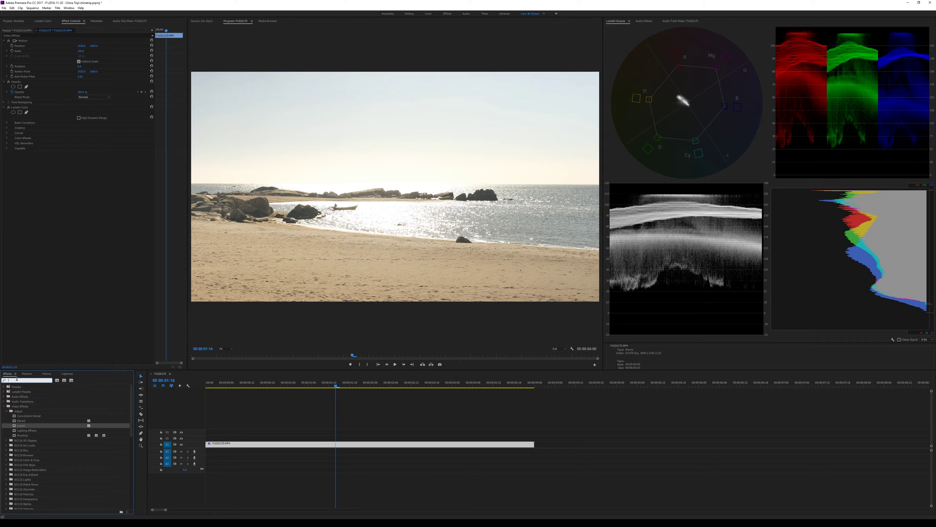
Apply ProcAmp to the beach clip and delete its Lumetri Color effect
{"action": "type", "text": "procamp"}
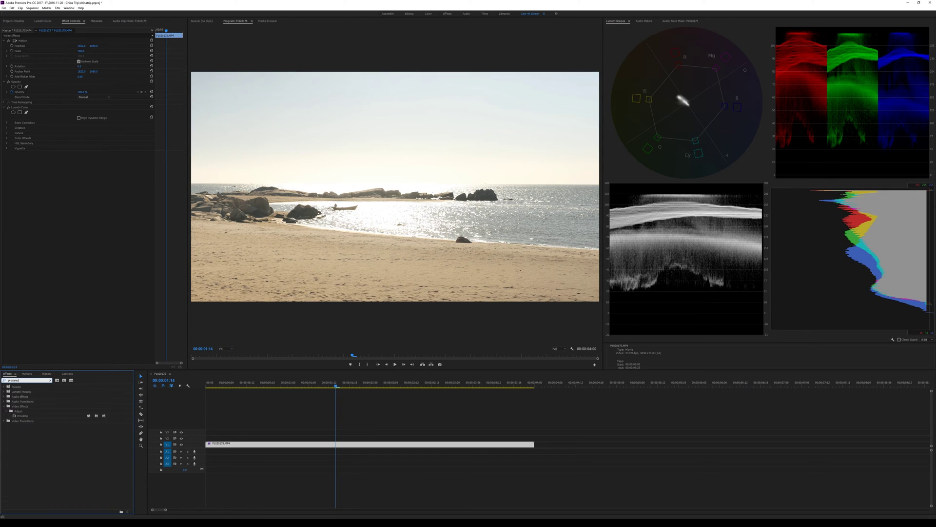
{"action": "double_click", "coordinate": [22, 416]}
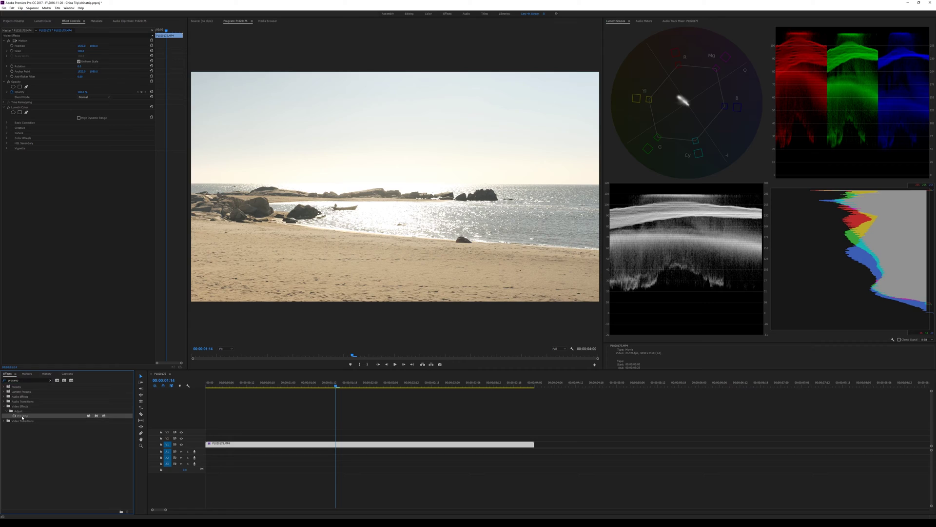
{"action": "left_click", "coordinate": [25, 107]}
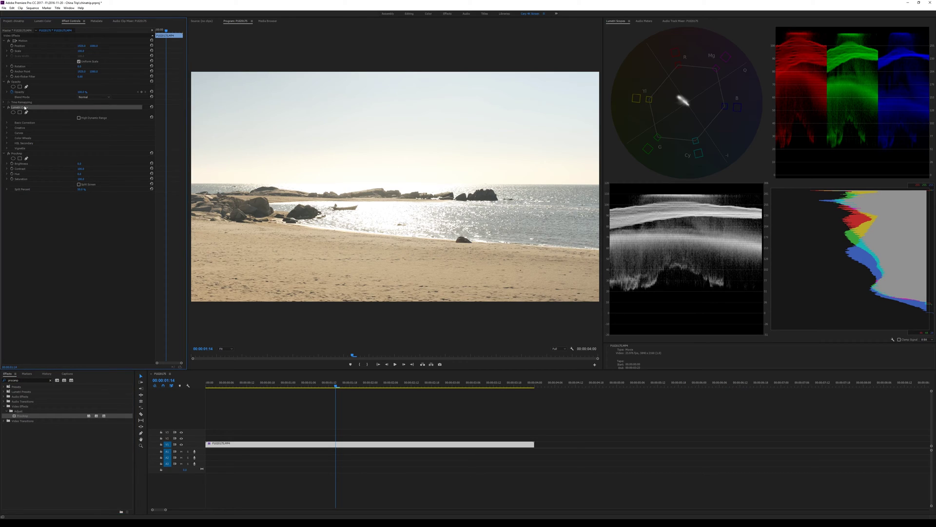
{"action": "key", "text": "Delete"}
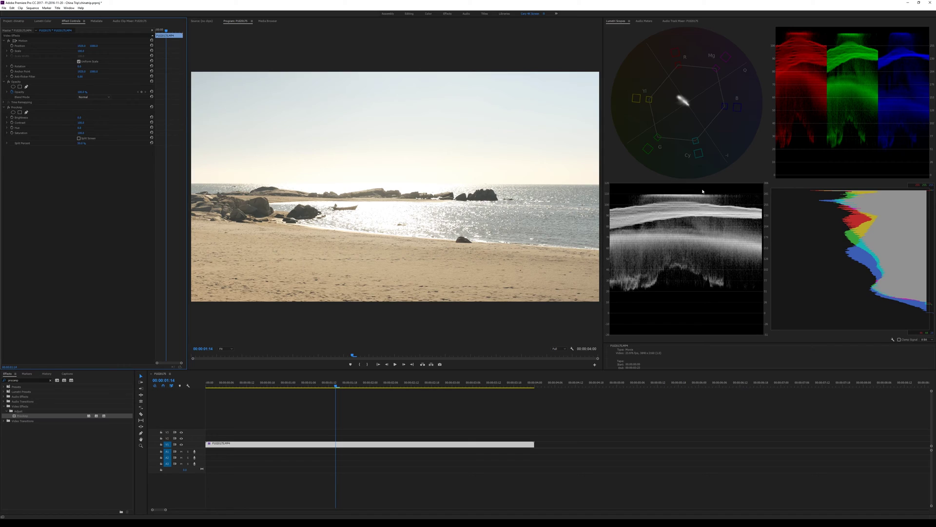
Set ProcAmp Brightness to about -25 and Contrast to 113, then bypass ProcAmp to compare
{"action": "left_click", "coordinate": [7, 118]}
{"action": "left_click", "coordinate": [6, 132]}
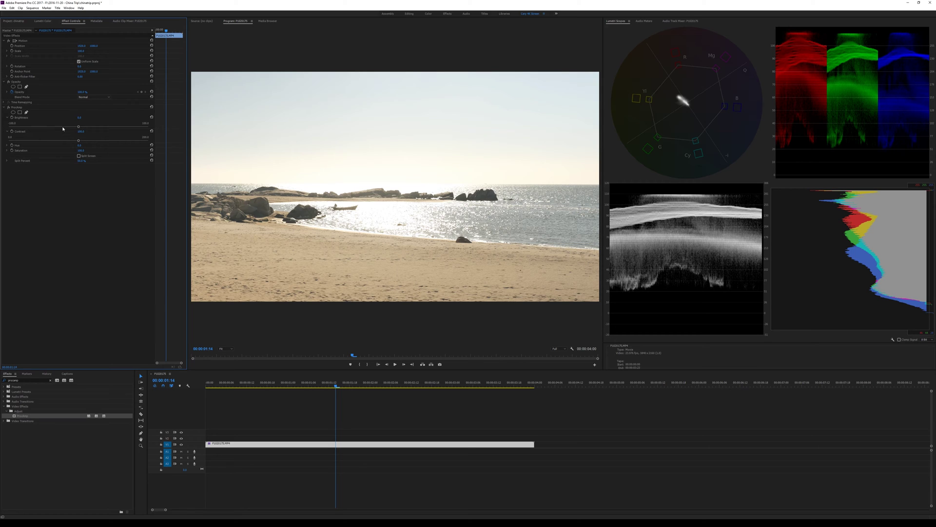
{"action": "mouse_move", "coordinate": [79, 127]}
{"action": "left_mouse_down"}
{"action": "mouse_move", "coordinate": [62, 127]}
{"action": "mouse_move", "coordinate": [86, 128]}
{"action": "mouse_move", "coordinate": [70, 129]}
{"action": "left_mouse_up"}
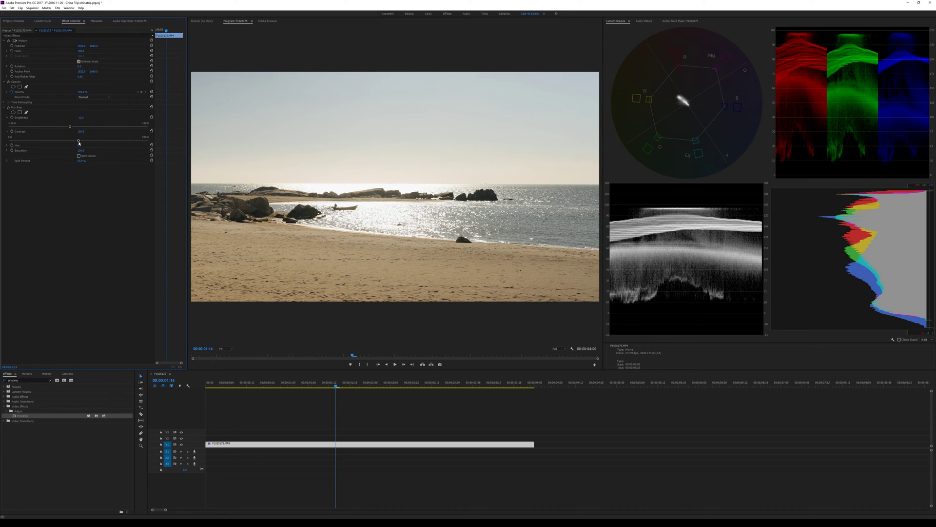
{"action": "left_click_drag", "start_coordinate": [79, 142], "coordinate": [88, 141]}
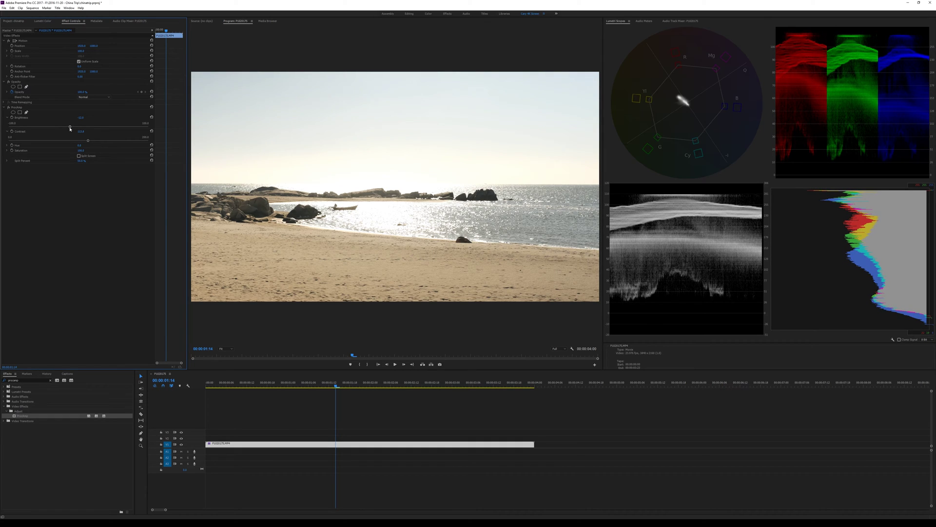
{"action": "left_click_drag", "start_coordinate": [70, 129], "coordinate": [62, 132]}
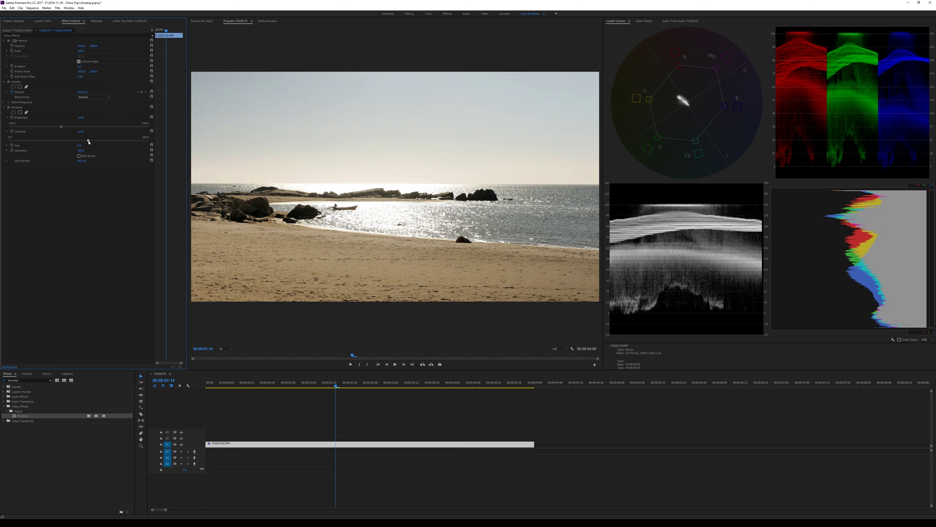
{"action": "left_click_drag", "start_coordinate": [88, 142], "coordinate": [63, 128]}
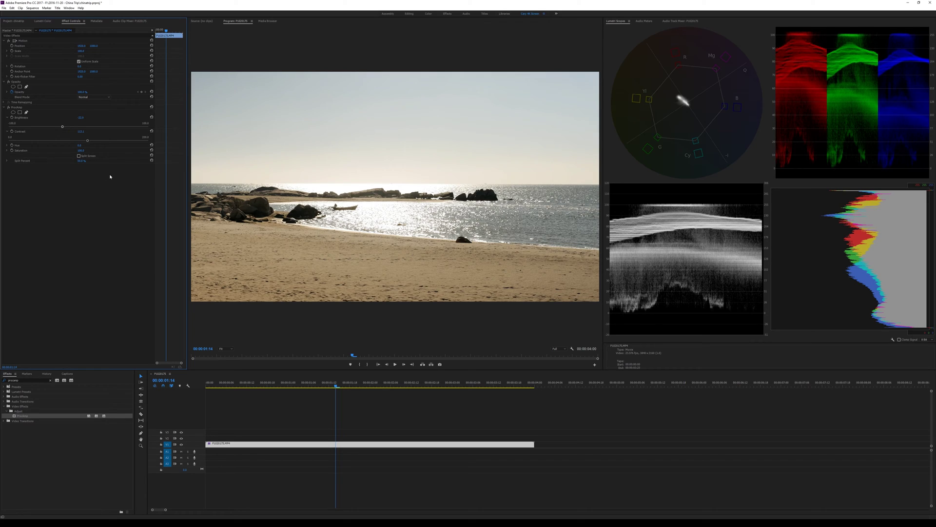
{"action": "left_click", "coordinate": [9, 108]}
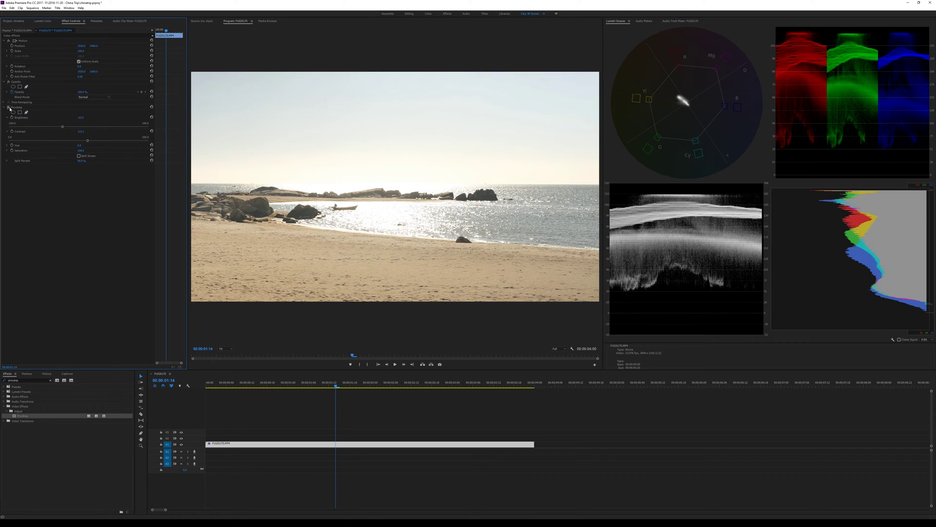
Delete ProcAmp from the clip and expand Lumetri Color's Creative section
{"action": "left_click", "coordinate": [13, 108]}
{"action": "key", "text": "Delete"}
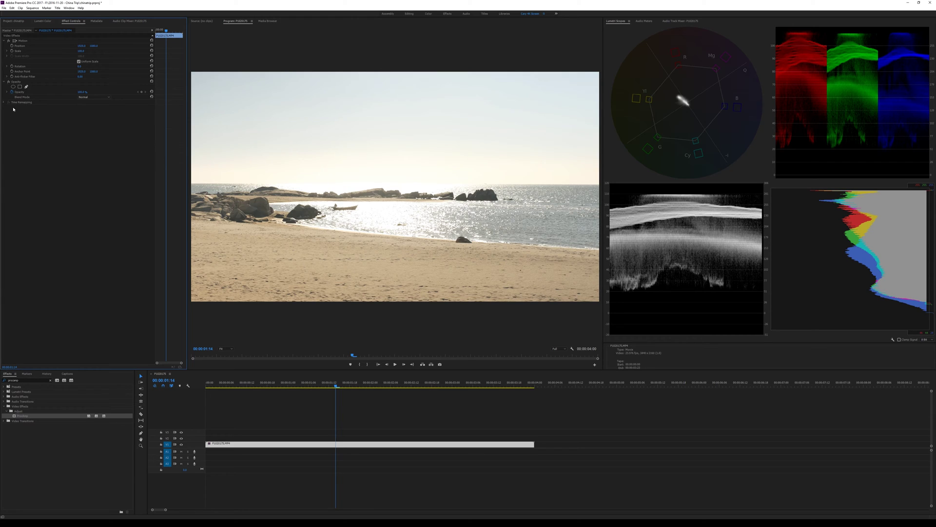
{"action": "left_click", "coordinate": [42, 21]}
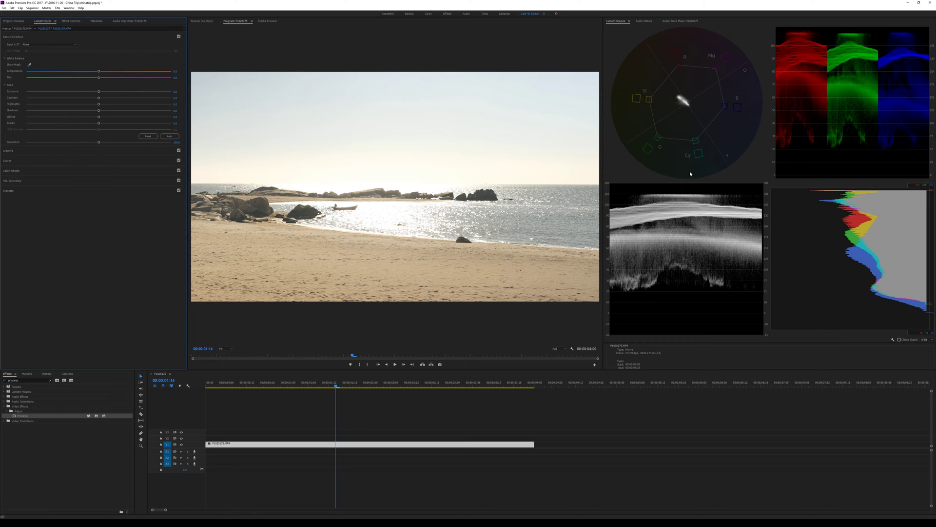
{"action": "left_click", "coordinate": [16, 152]}
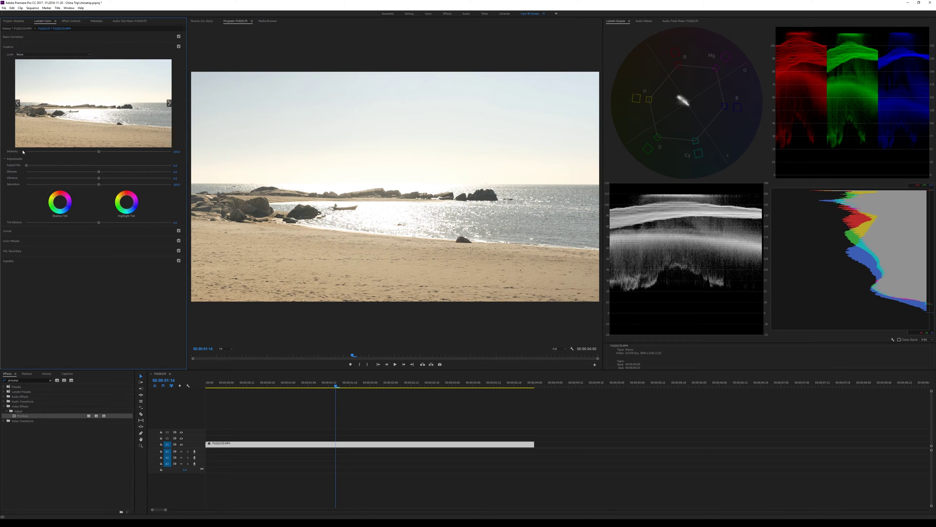
Try the CineSpace2383sRGB6bit look at about 45 intensity, then set Look back to None
{"action": "left_click", "coordinate": [29, 54]}
{"action": "left_click", "coordinate": [41, 77]}
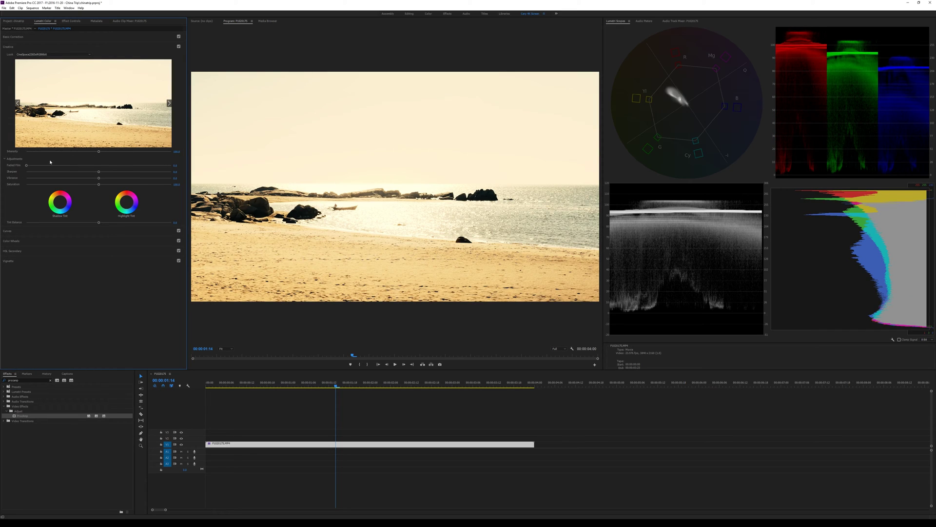
{"action": "left_click_drag", "start_coordinate": [99, 152], "coordinate": [67, 163]}
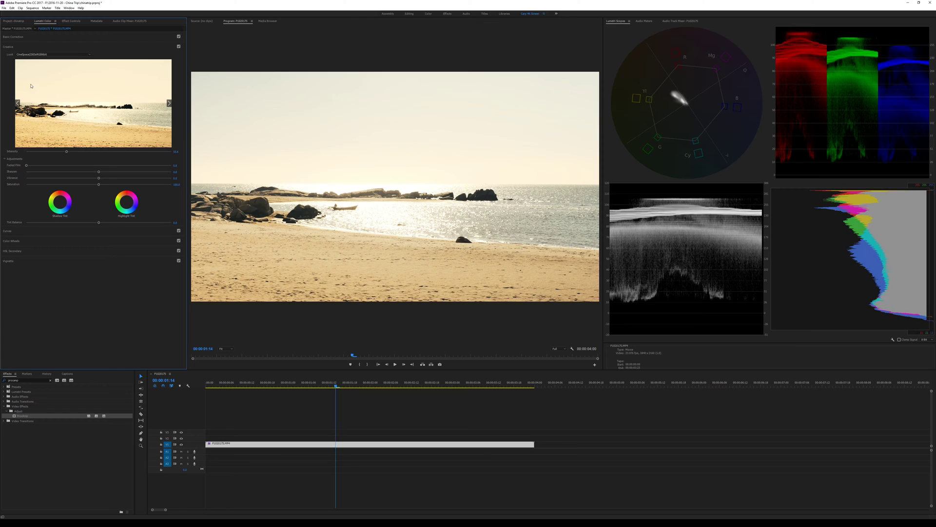
{"action": "left_click", "coordinate": [27, 55]}
{"action": "left_click", "coordinate": [26, 60]}
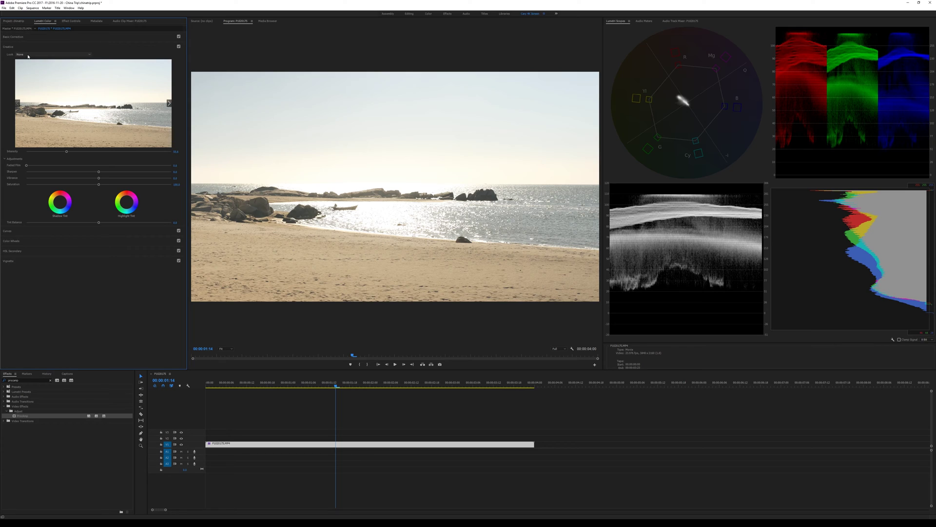
{"action": "left_click", "coordinate": [12, 231]}
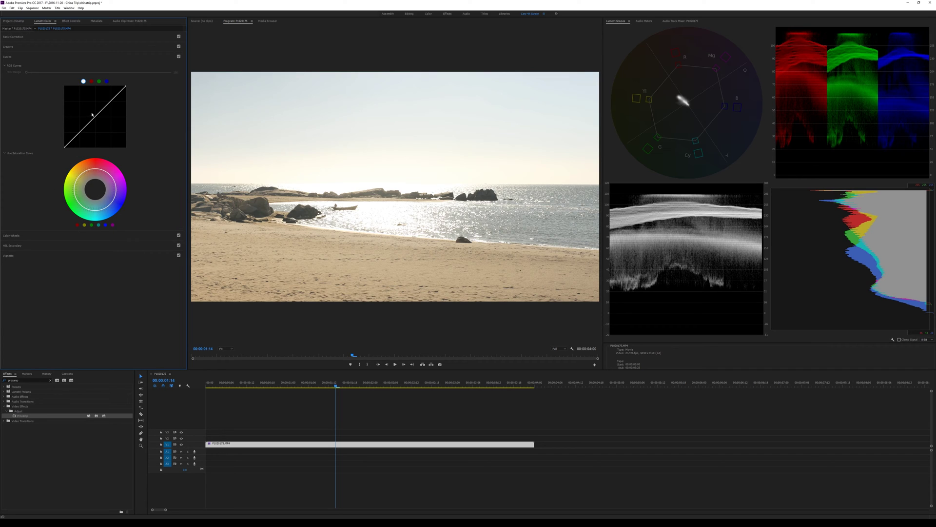
Try a darker contrast curve, then white and black point moves on the RGB curve, resetting each
{"action": "mouse_move", "coordinate": [96, 117]}
{"action": "left_mouse_down"}
{"action": "mouse_move", "coordinate": [111, 128]}
{"action": "mouse_move", "coordinate": [105, 122]}
{"action": "left_mouse_up"}
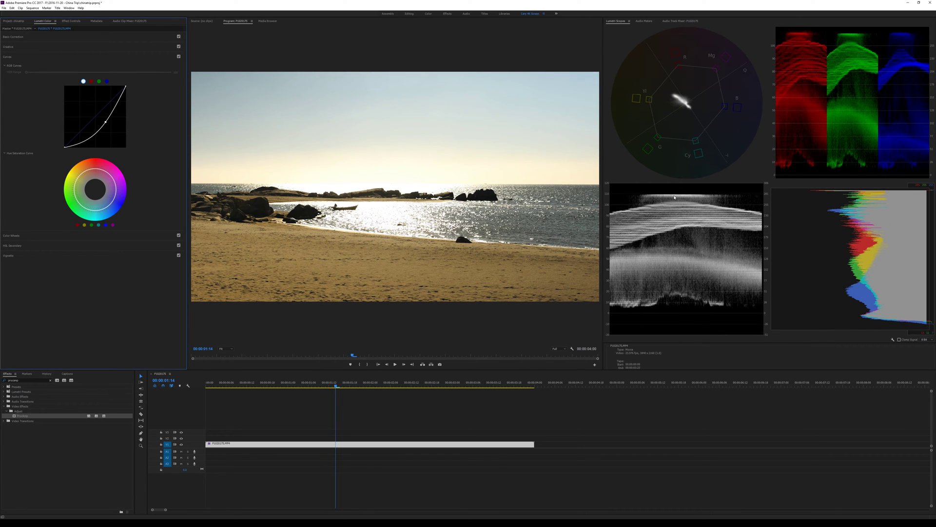
{"action": "double_click", "coordinate": [82, 112]}
{"action": "mouse_move", "coordinate": [125, 88]}
{"action": "left_mouse_down"}
{"action": "mouse_move", "coordinate": [111, 85]}
{"action": "mouse_move", "coordinate": [124, 86]}
{"action": "mouse_move", "coordinate": [130, 105]}
{"action": "mouse_move", "coordinate": [132, 93]}
{"action": "left_mouse_up"}
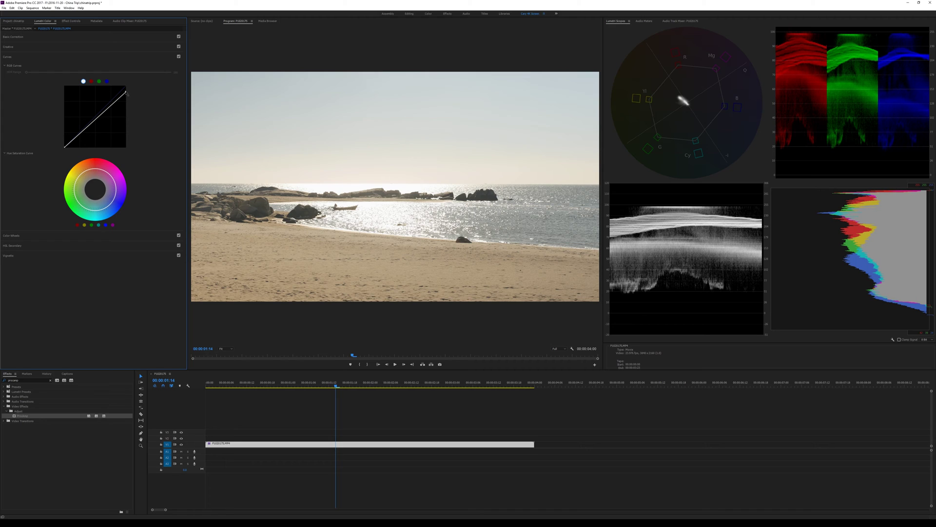
{"action": "left_click_drag", "start_coordinate": [126, 93], "coordinate": [127, 92]}
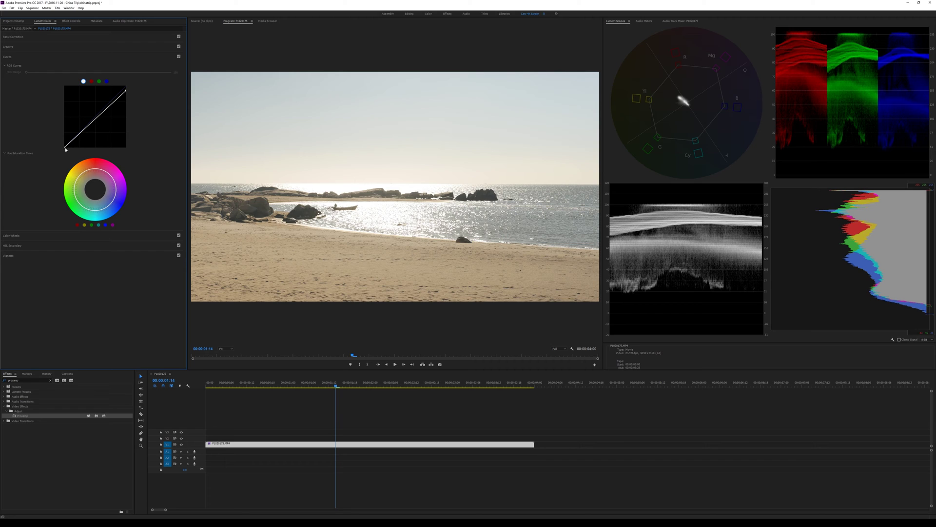
{"action": "left_click_drag", "start_coordinate": [66, 150], "coordinate": [76, 152]}
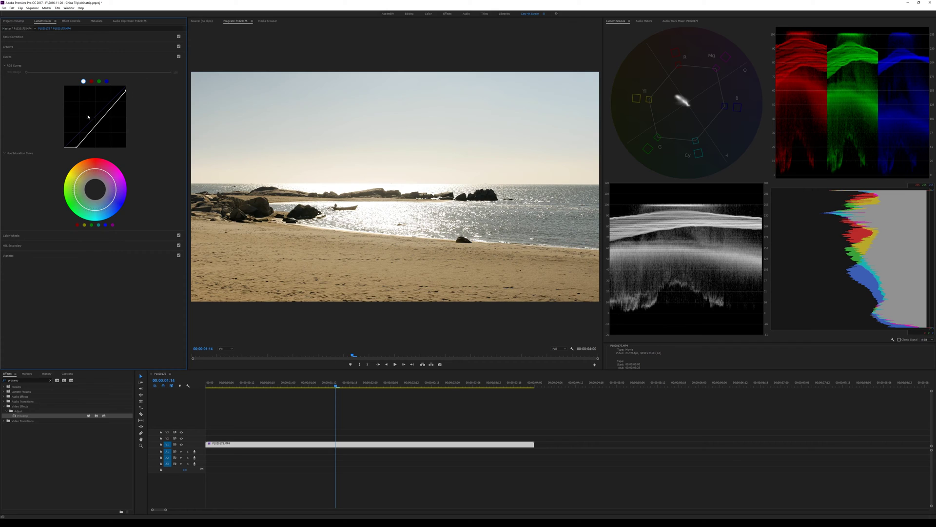
{"action": "double_click", "coordinate": [102, 109]}
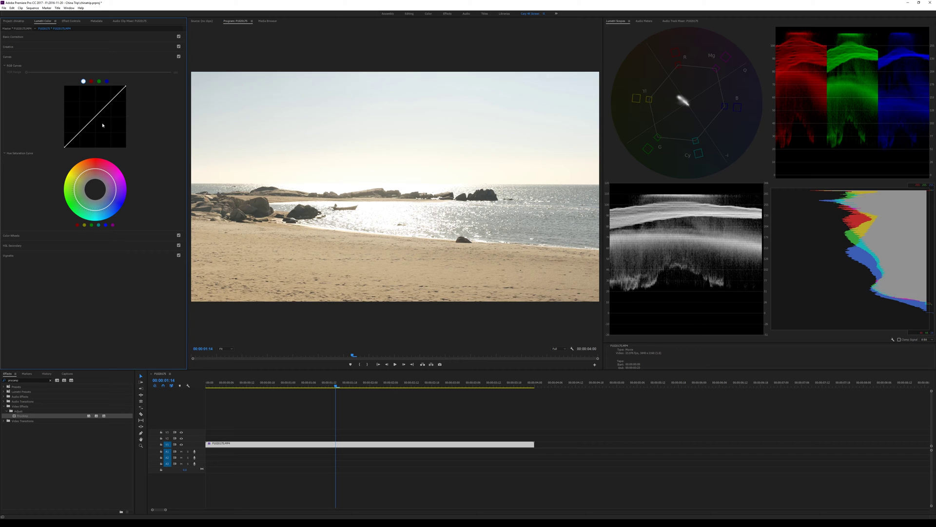
Try a toe point, a lowered white point and a raised black point, restoring the curve
{"action": "left_click_drag", "start_coordinate": [98, 120], "coordinate": [102, 122]}
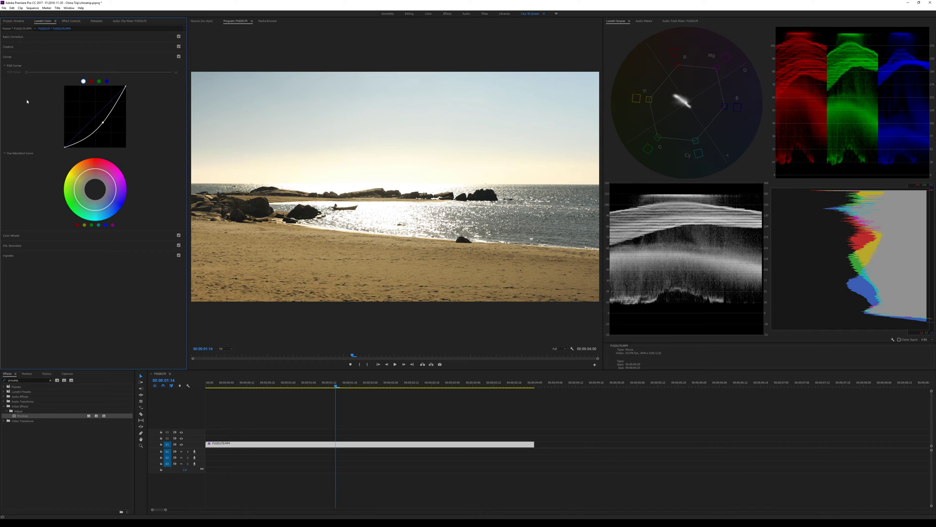
{"action": "double_click", "coordinate": [95, 102]}
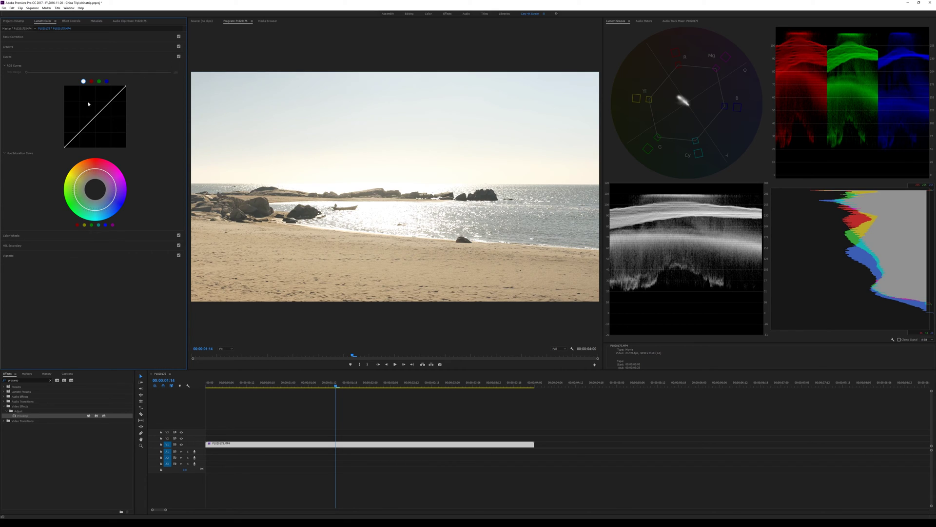
{"action": "left_click_drag", "start_coordinate": [127, 88], "coordinate": [136, 91]}
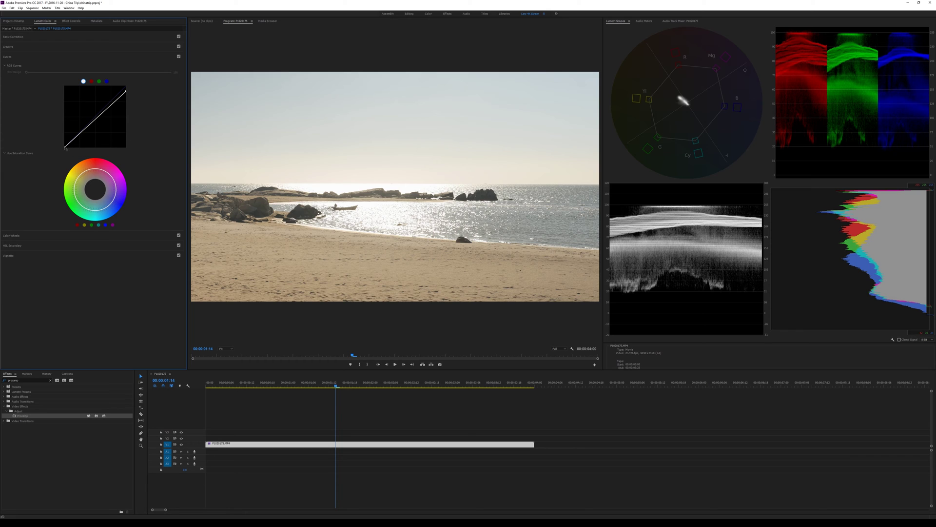
{"action": "left_click_drag", "start_coordinate": [66, 149], "coordinate": [75, 151]}
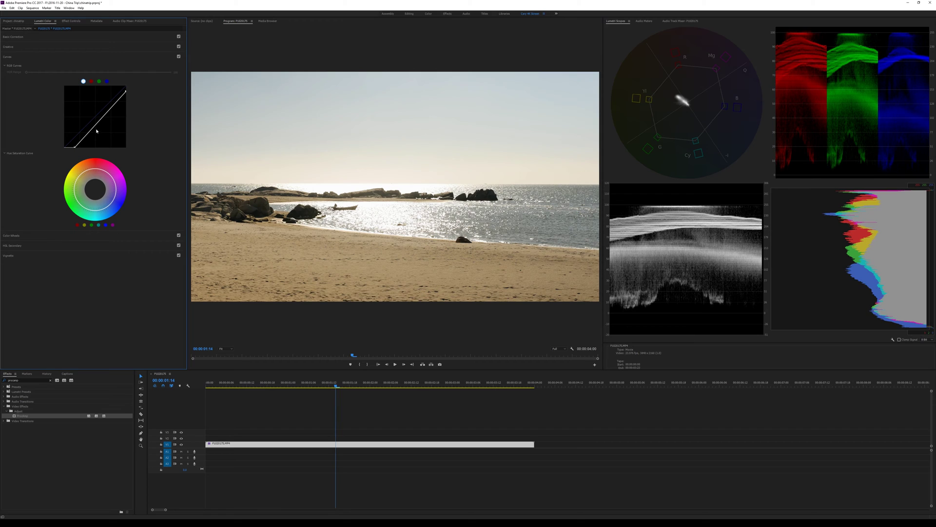
{"action": "double_click", "coordinate": [95, 111]}
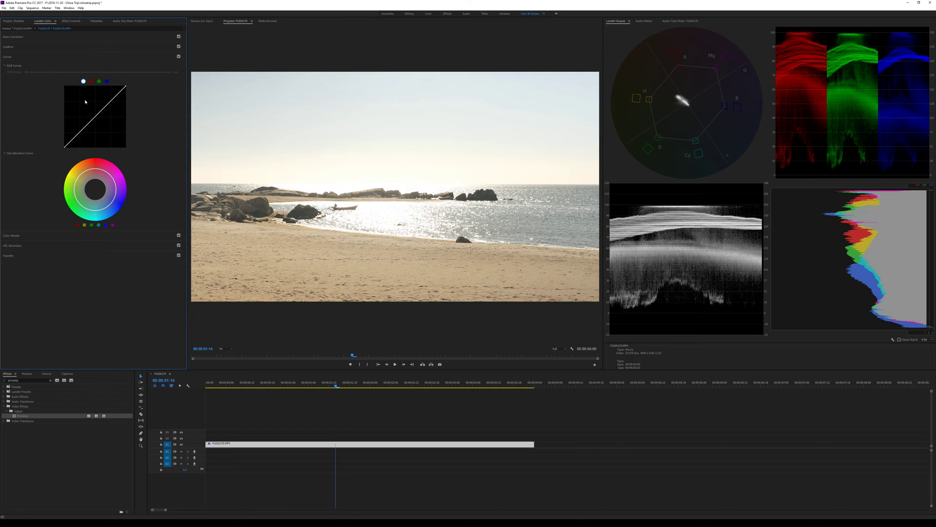
Expand Color Wheels, trial-darken the Highlights level, then reset it to neutral
{"action": "left_click", "coordinate": [24, 236]}
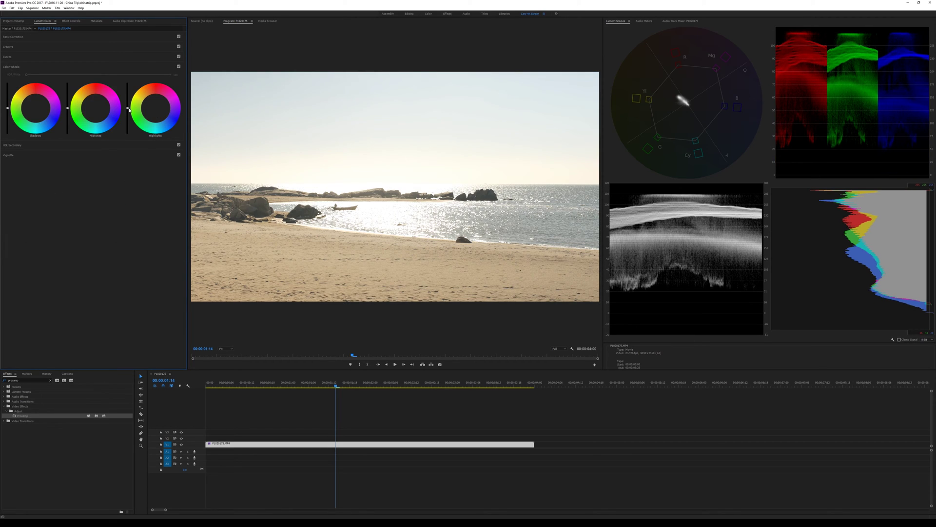
{"action": "left_click_drag", "start_coordinate": [127, 108], "coordinate": [127, 120]}
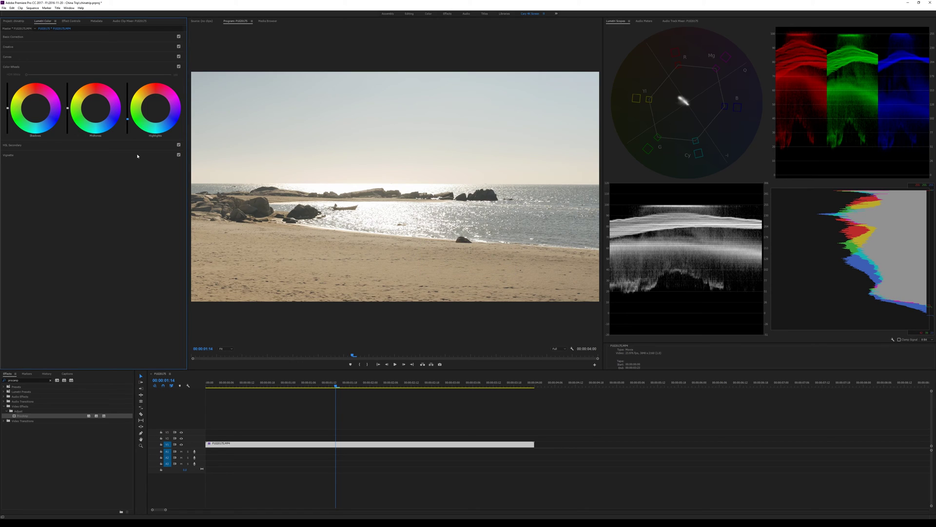
{"action": "double_click", "coordinate": [130, 101]}
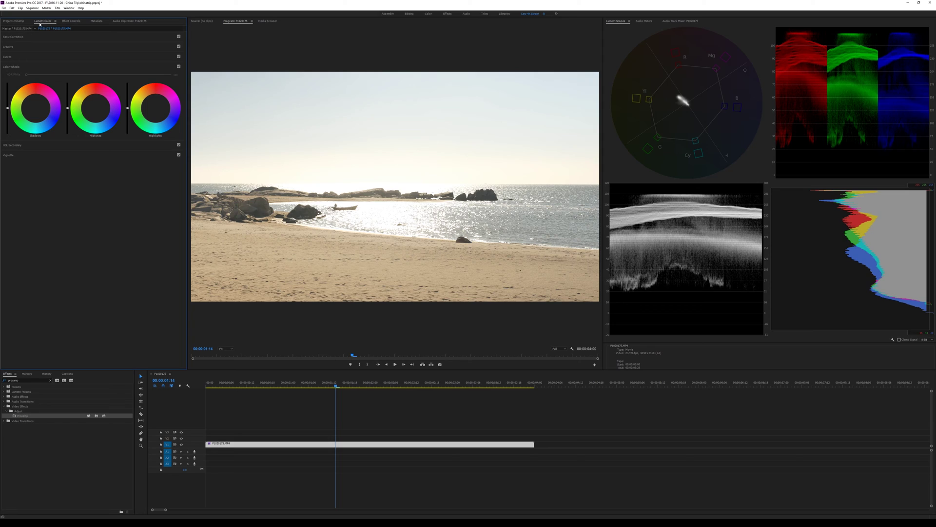
Delete the Lumetri Color effect from the beach clip
{"action": "left_click", "coordinate": [71, 21]}
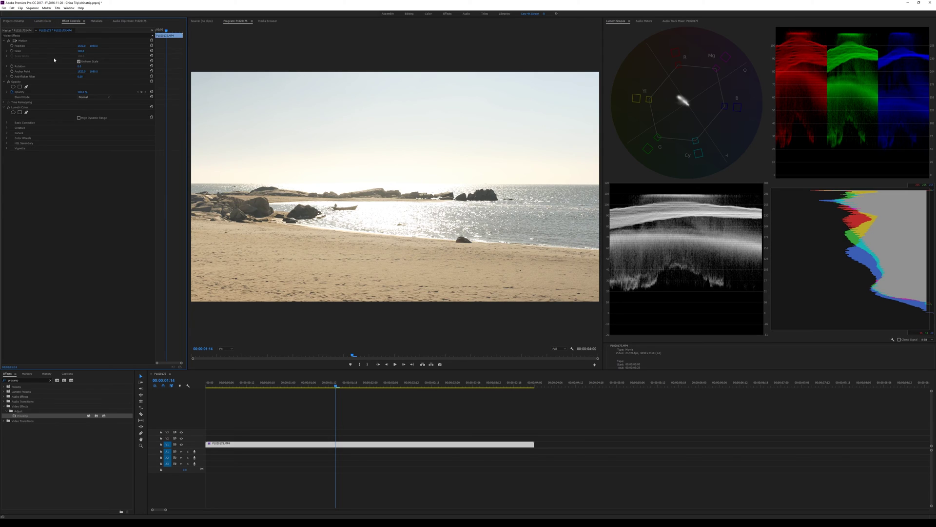
{"action": "left_click", "coordinate": [17, 108]}
{"action": "key", "text": "Delete"}
Create a new adjustment layer in the project with default settings
{"action": "left_click", "coordinate": [14, 21]}
{"action": "left_click", "coordinate": [172, 364]}
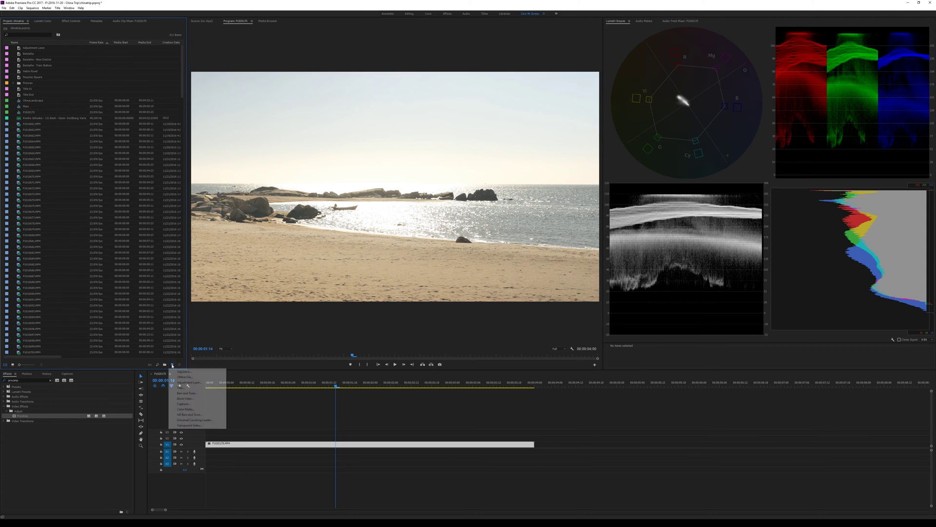
{"action": "left_click", "coordinate": [187, 383]}
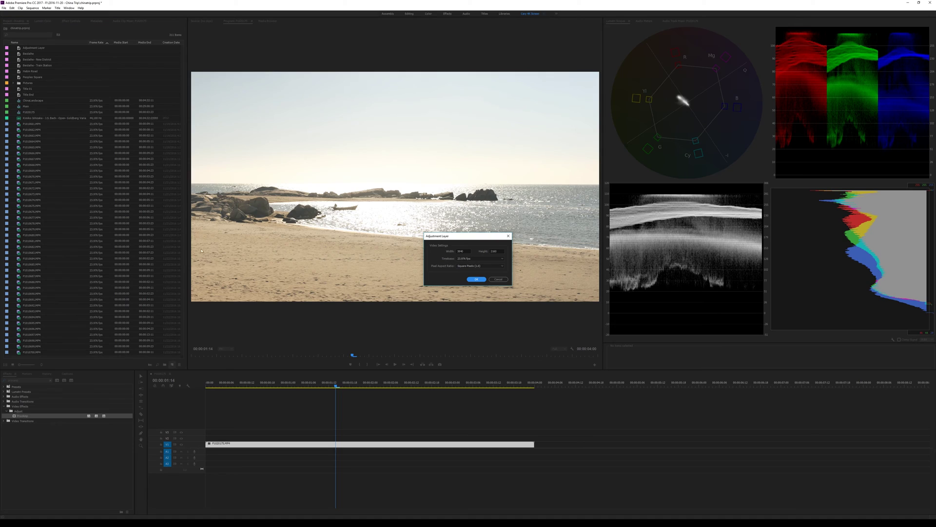
{"action": "left_click", "coordinate": [473, 280]}
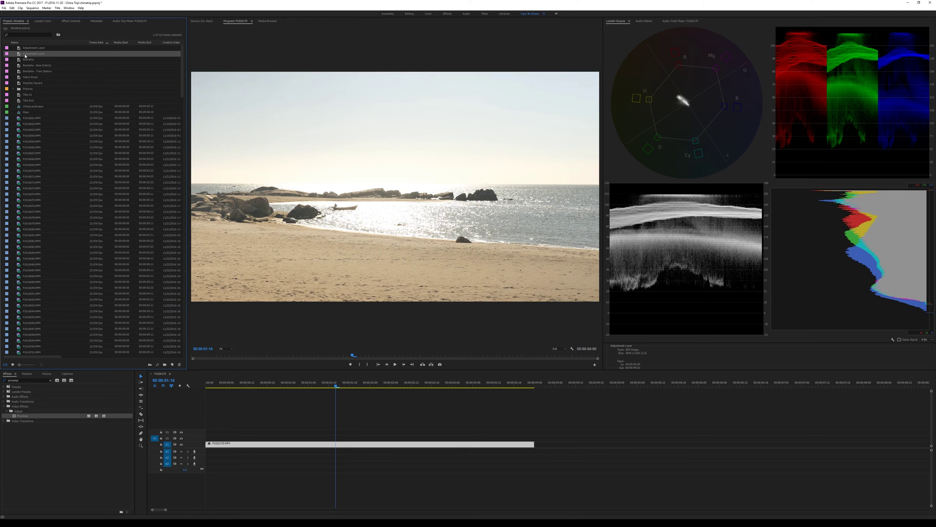
Place the adjustment layer on the track above the beach clip
{"action": "left_click_drag", "start_coordinate": [199, 391], "coordinate": [208, 432]}
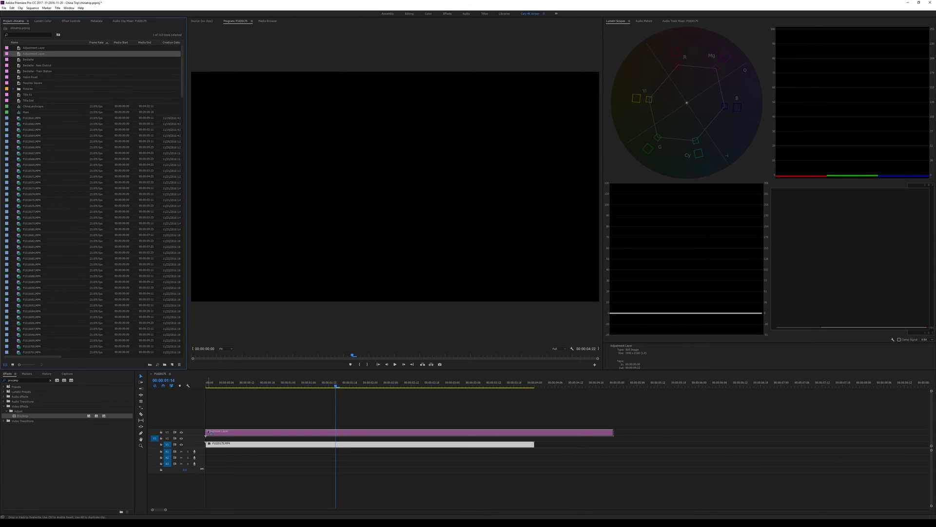
{"action": "left_click_drag", "start_coordinate": [209, 432], "coordinate": [51, 55]}
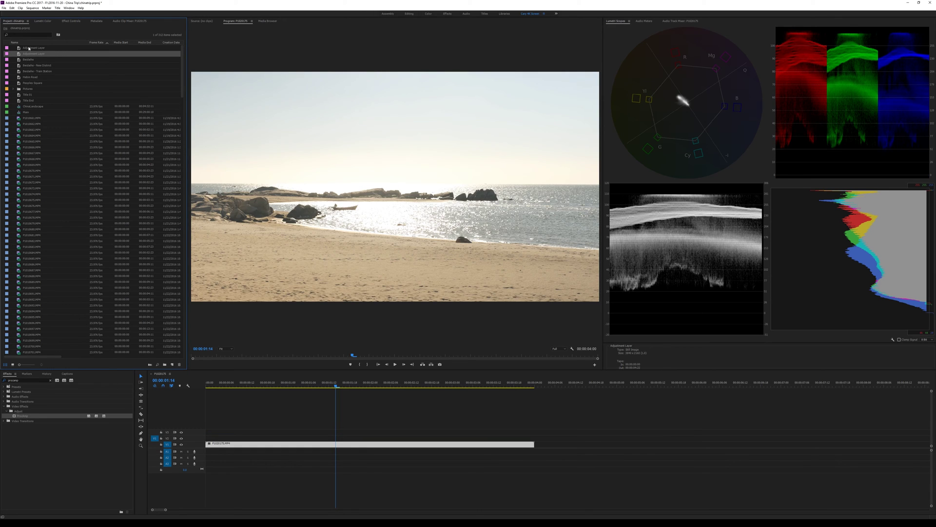
{"action": "left_click", "coordinate": [29, 48]}
{"action": "left_click_drag", "start_coordinate": [221, 384], "coordinate": [239, 429]}
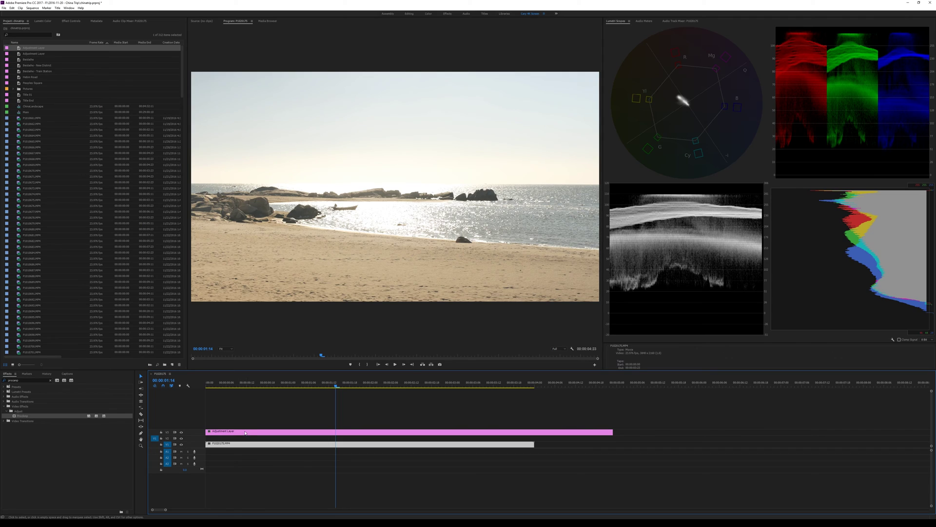
{"action": "left_click", "coordinate": [245, 433]}
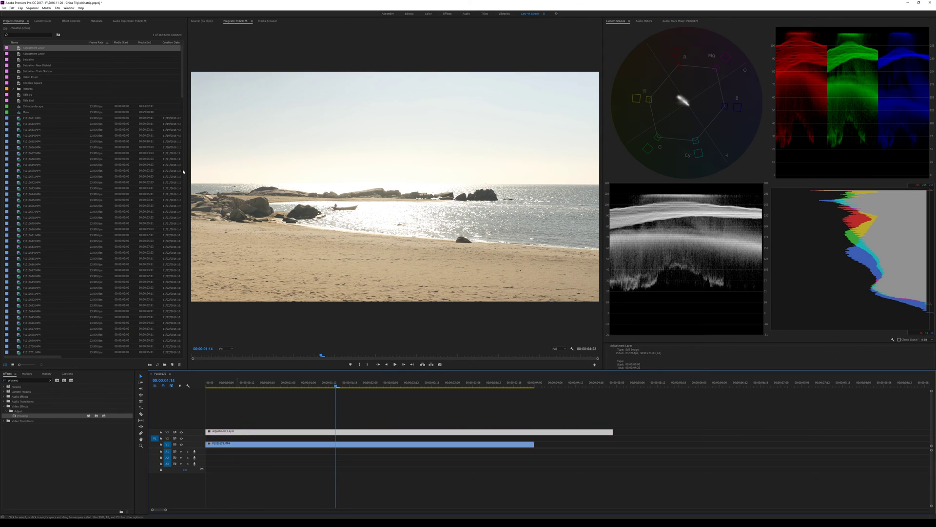
Trim the adjustment layer to end with the beach clip and expand its Lumetri Curves
{"action": "left_click", "coordinate": [68, 21]}
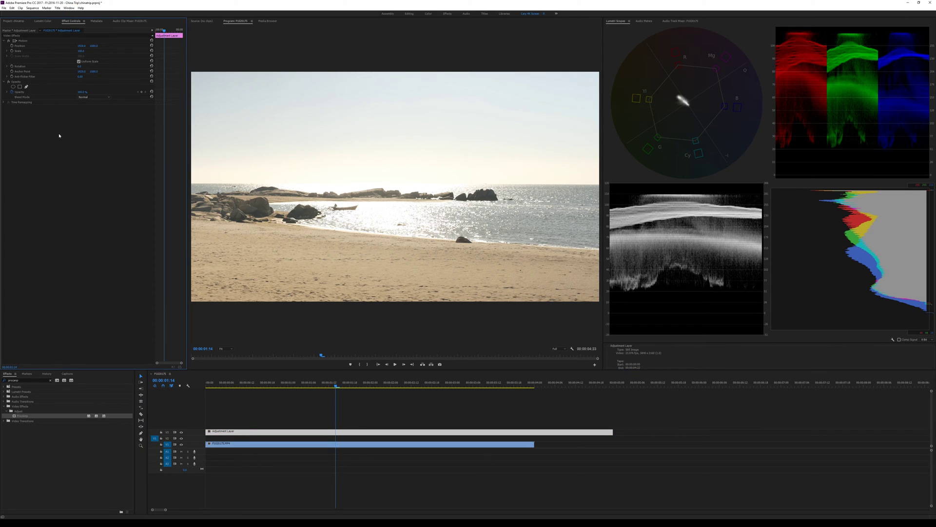
{"action": "left_click", "coordinate": [41, 22]}
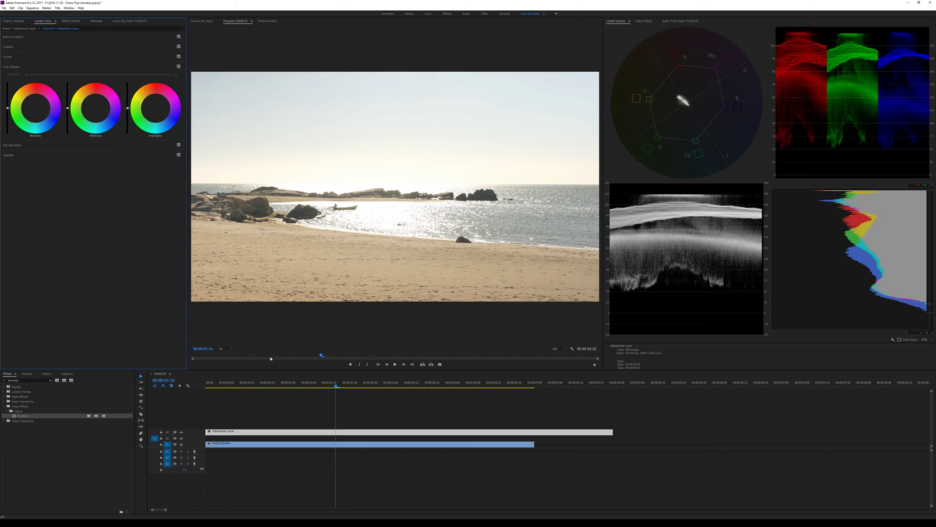
{"action": "left_click", "coordinate": [602, 431]}
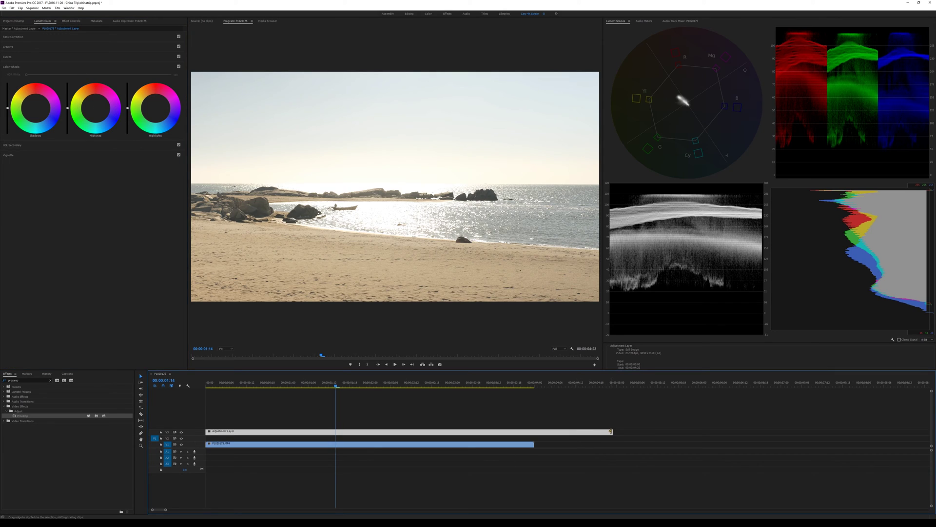
{"action": "left_click_drag", "start_coordinate": [610, 431], "coordinate": [534, 432]}
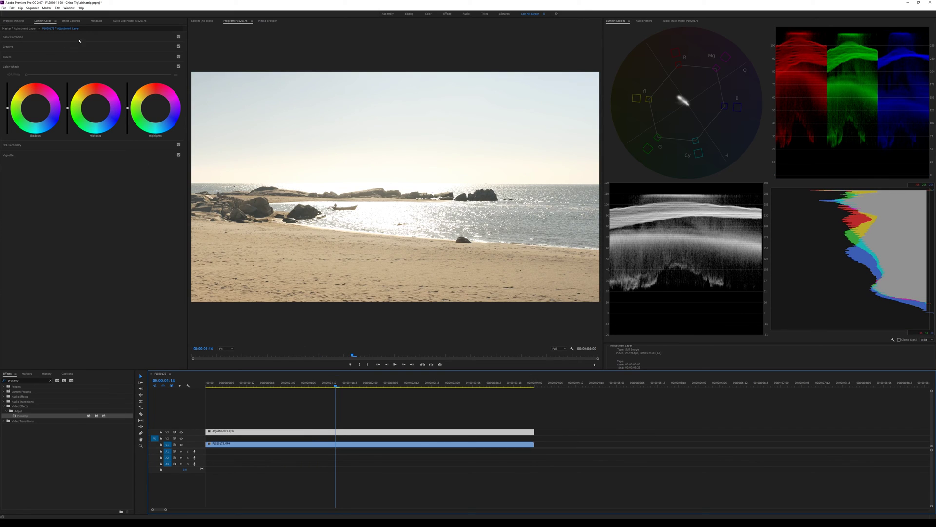
{"action": "left_click", "coordinate": [11, 58]}
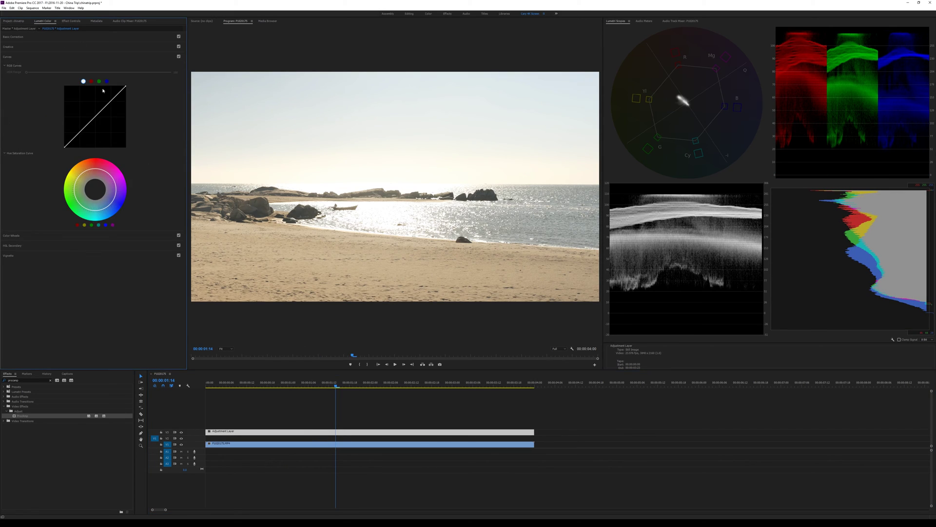
Lower the RGB curve's white point to tame highlights and move the black point right to deepen shadows
{"action": "left_click_drag", "start_coordinate": [126, 88], "coordinate": [126, 94]}
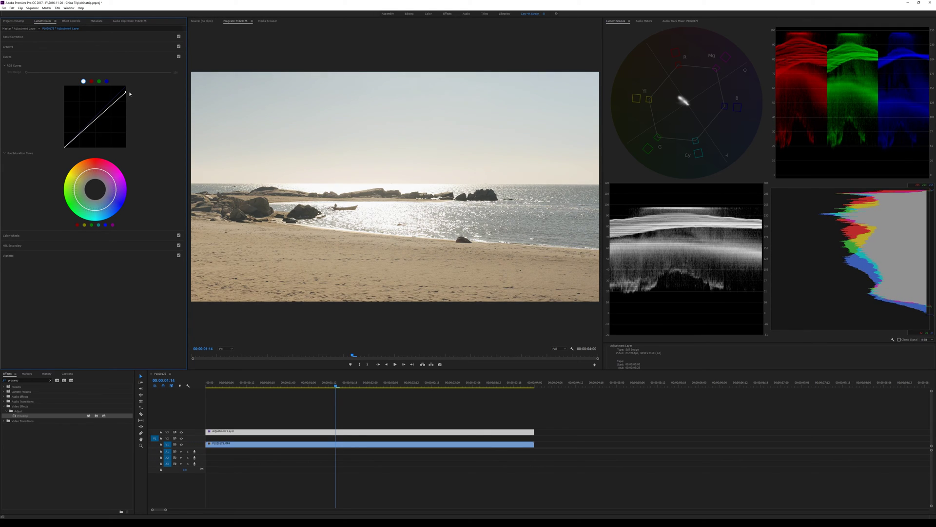
{"action": "left_click_drag", "start_coordinate": [130, 93], "coordinate": [138, 95]}
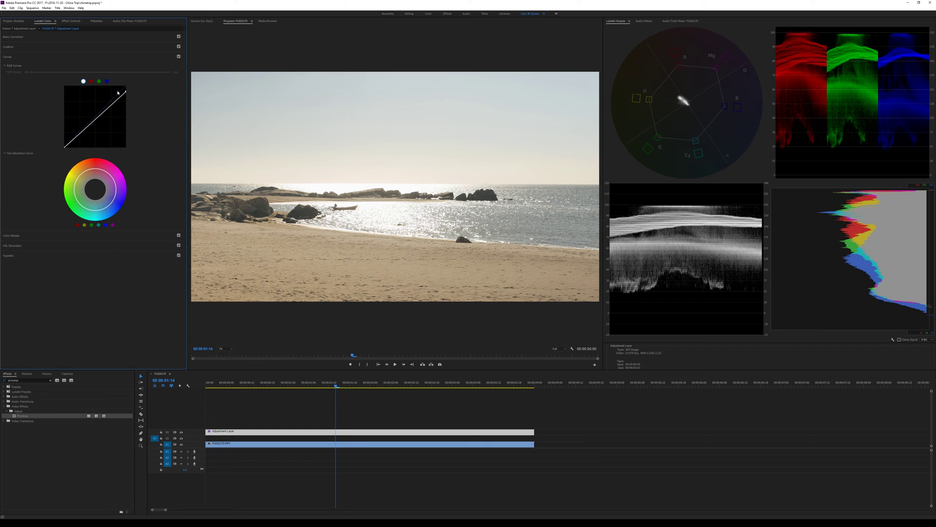
{"action": "left_click_drag", "start_coordinate": [126, 92], "coordinate": [126, 96]}
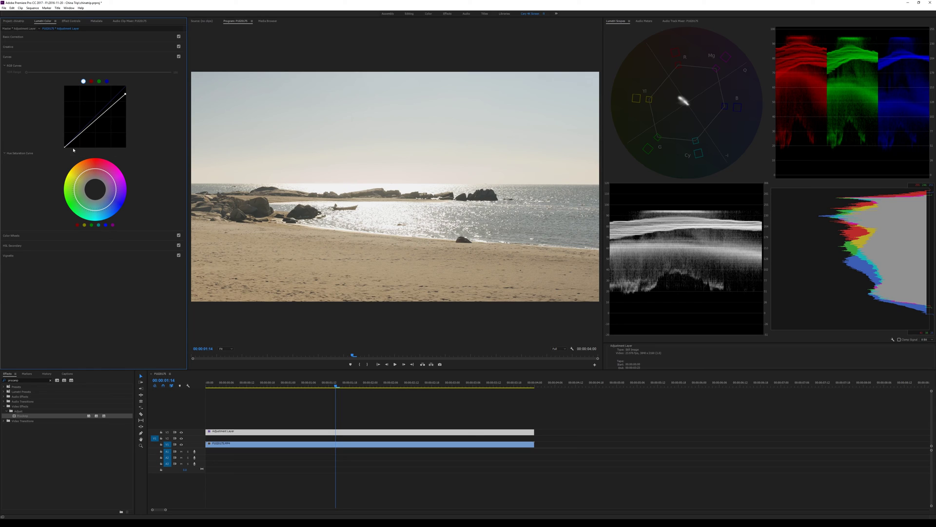
{"action": "left_click_drag", "start_coordinate": [65, 147], "coordinate": [69, 150]}
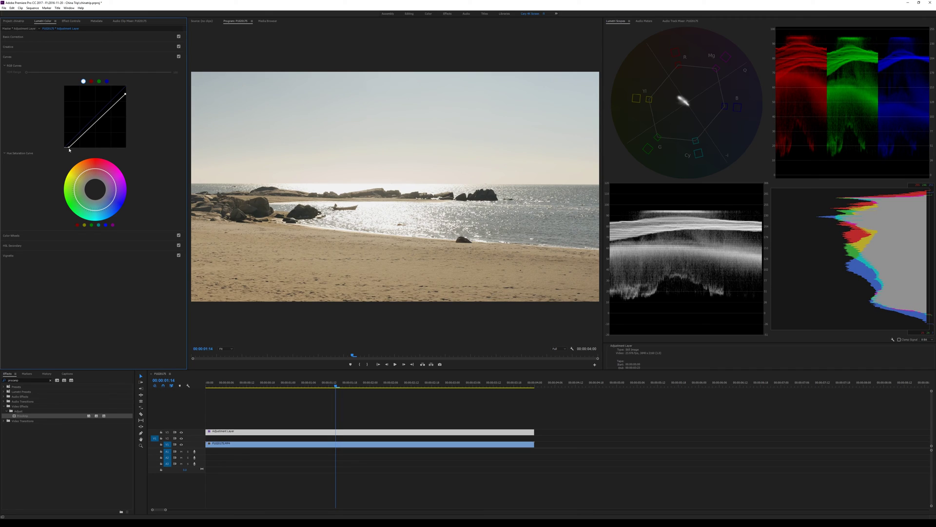
In Color Wheels, darken the Shadows, push the Highlights wheel toward red, and nudge the Shadows wheel off neutral
{"action": "left_click", "coordinate": [25, 235]}
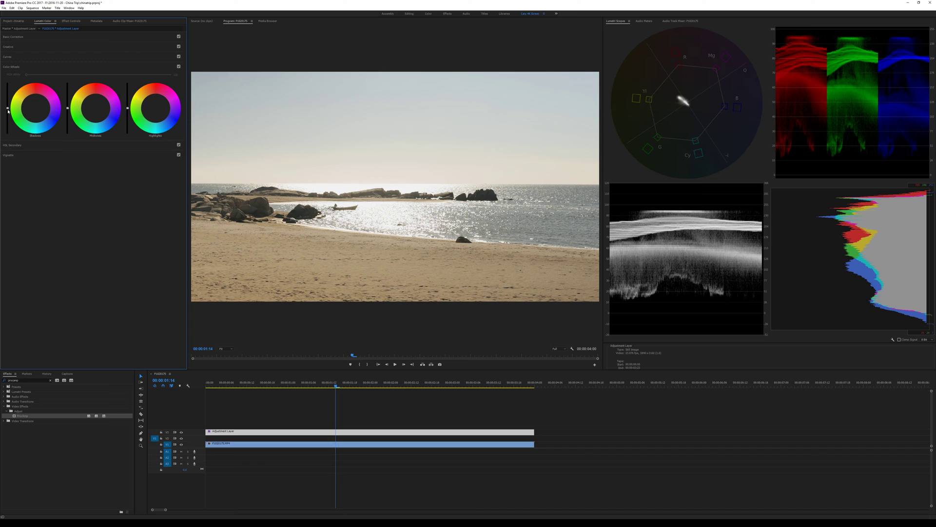
{"action": "left_click_drag", "start_coordinate": [7, 108], "coordinate": [8, 120]}
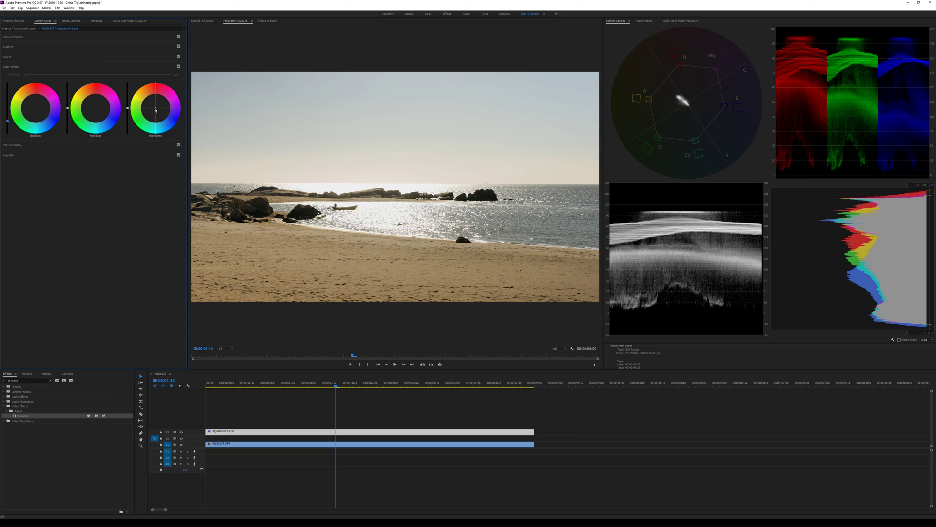
{"action": "left_click_drag", "start_coordinate": [155, 108], "coordinate": [154, 104]}
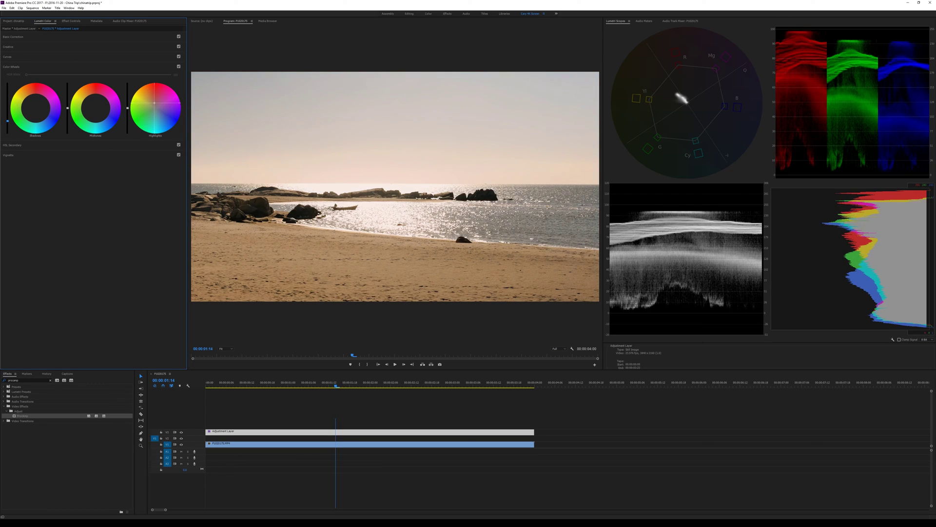
{"action": "left_click_drag", "start_coordinate": [35, 110], "coordinate": [40, 113]}
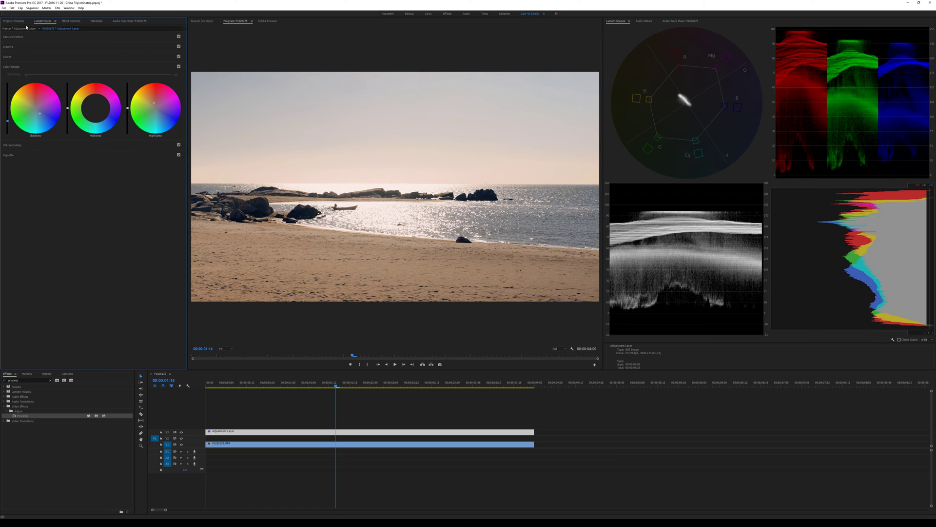
Raise the Basic Correction Temperature to about 11.4, then play back the graded clip
{"action": "left_click", "coordinate": [15, 36]}
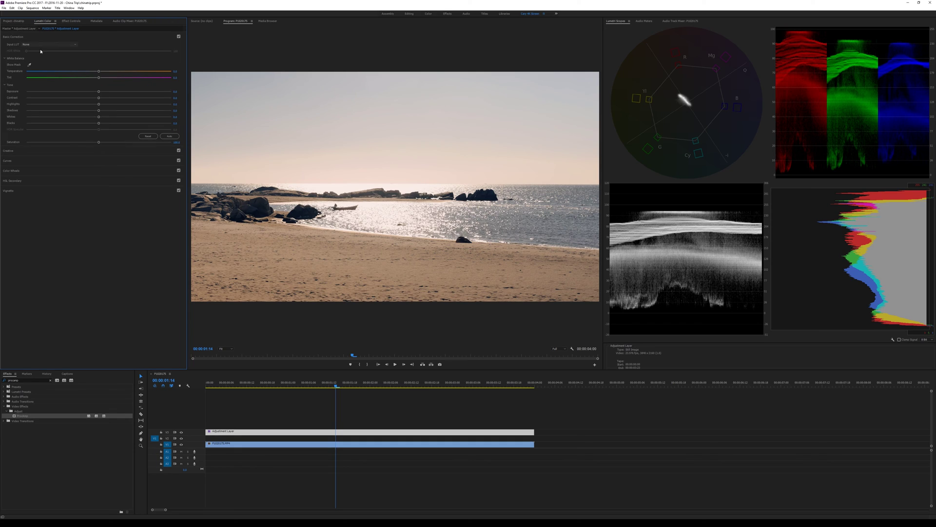
{"action": "left_click", "coordinate": [73, 151]}
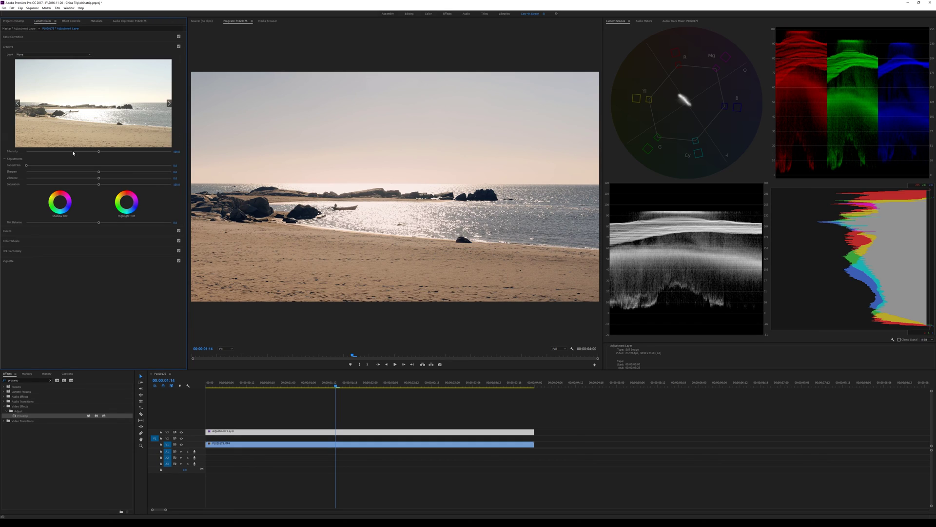
{"action": "left_click", "coordinate": [40, 38]}
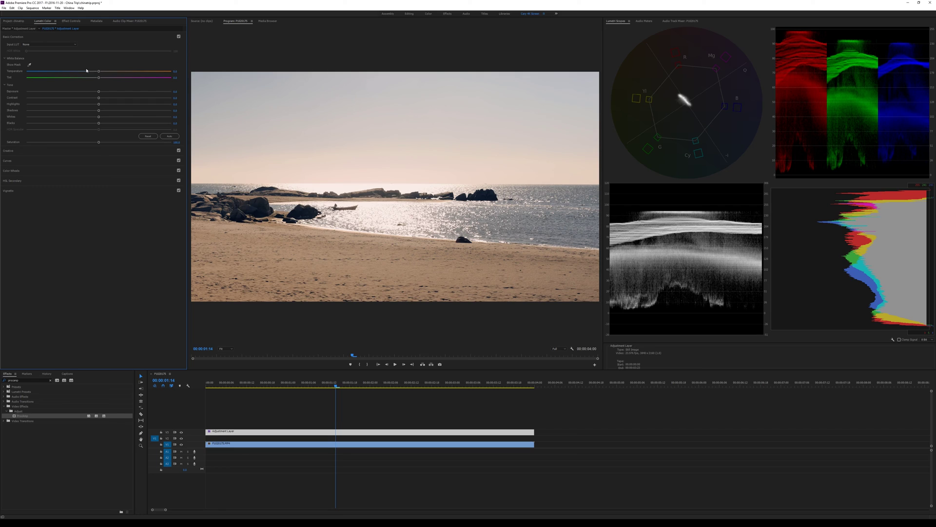
{"action": "left_click_drag", "start_coordinate": [99, 72], "coordinate": [107, 74]}
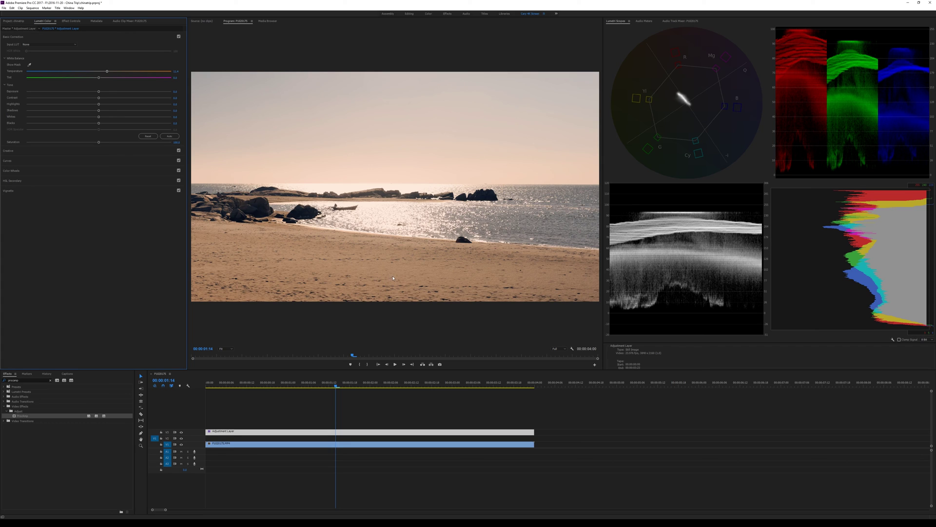
{"action": "left_click", "coordinate": [395, 366]}
{"action": "left_click", "coordinate": [395, 365]}
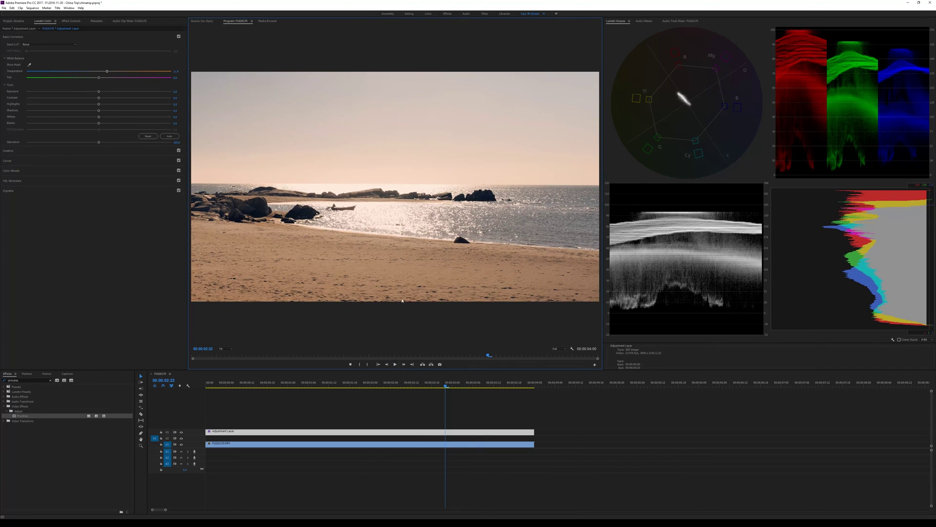